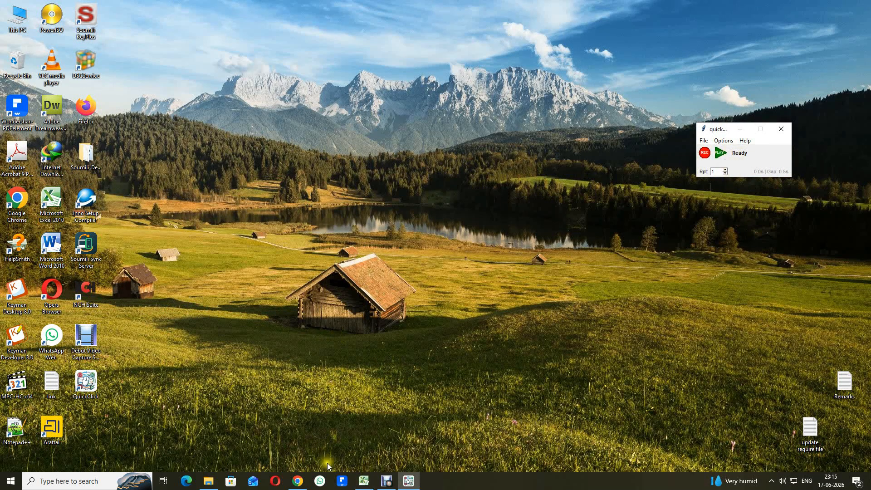
left_click(298, 482)
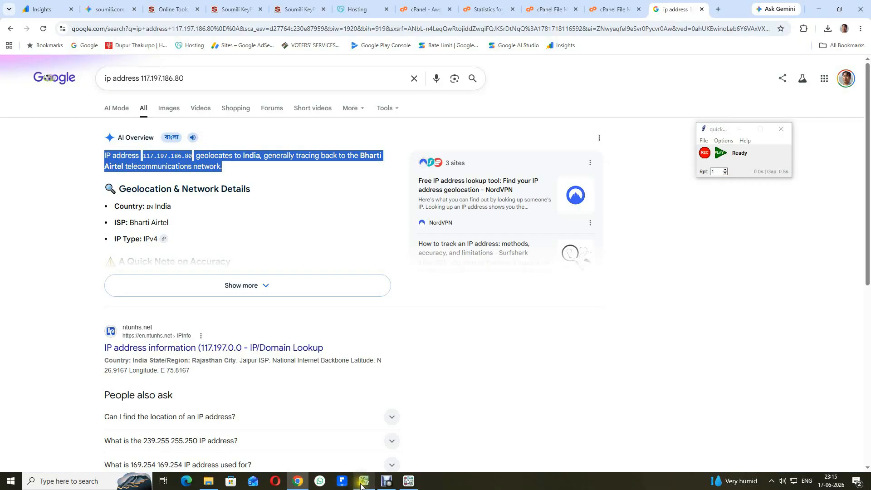
left_click(390, 438)
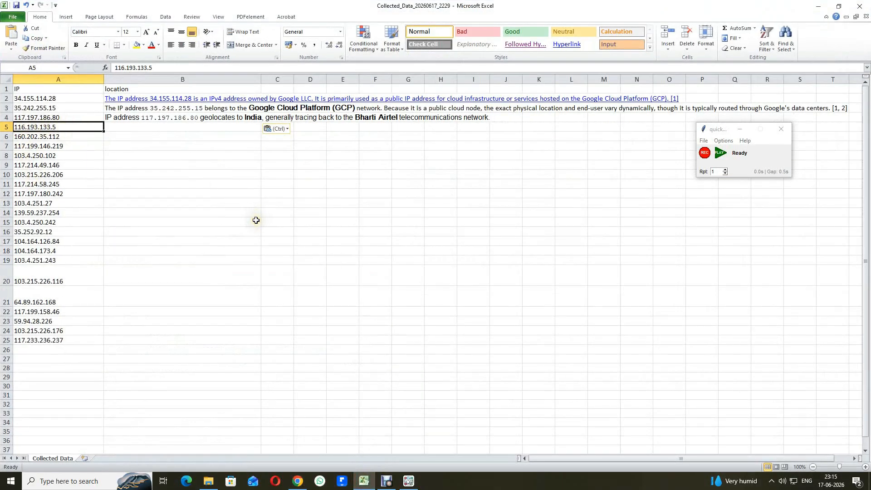
key("ctrl+c")
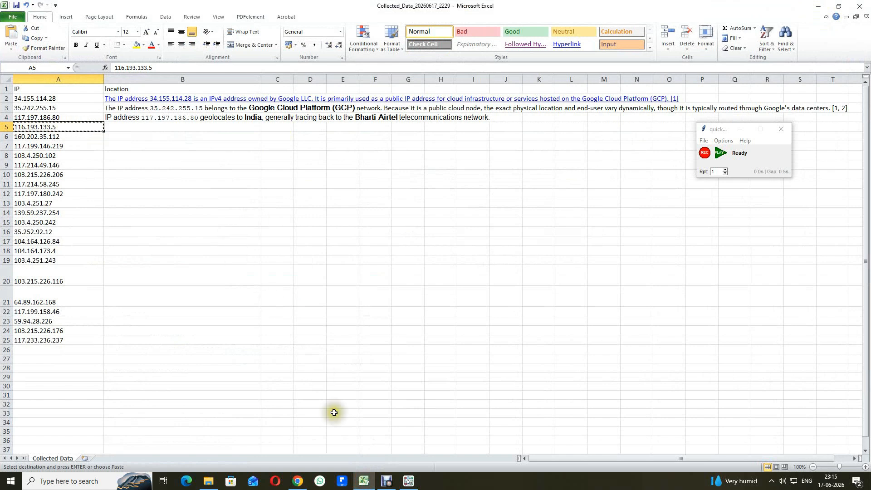
left_click(297, 481)
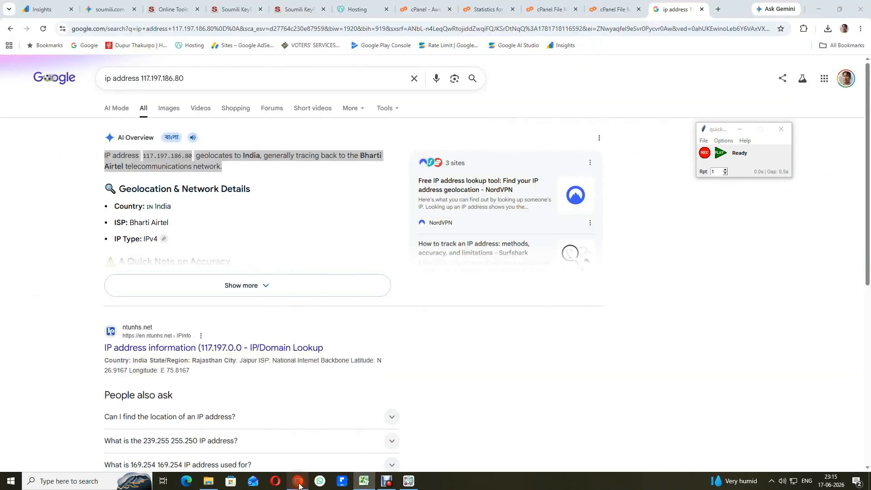
left_click(173, 78)
double_click(172, 78)
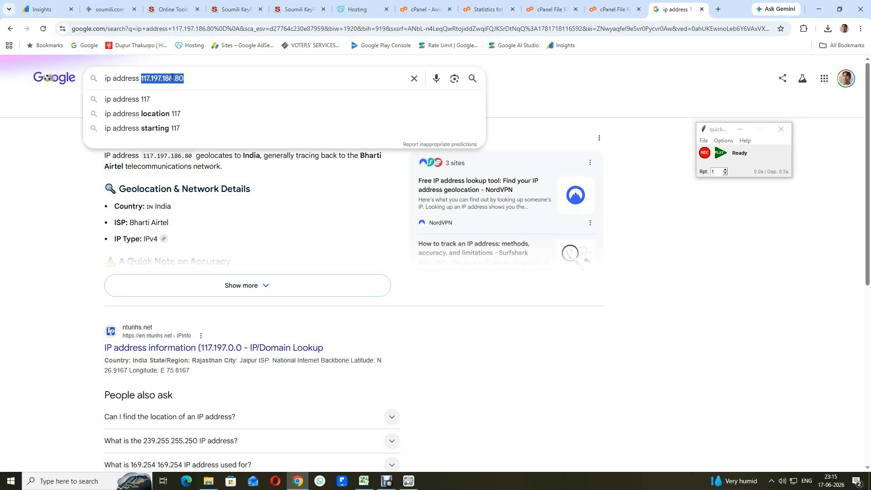
key("ctrl+v")
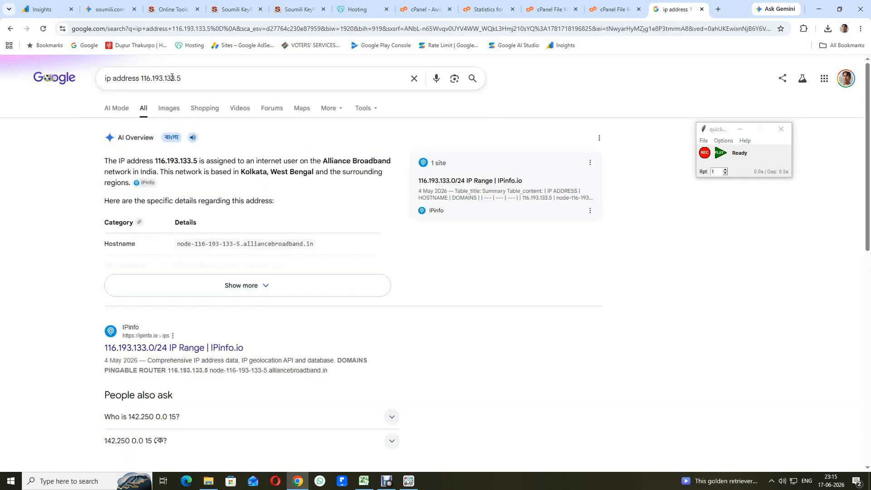
Step: Paste the AI Overview paragraph (Alliance Broadband, Kolkata) into B5 and move to A6
triple_click(123, 161)
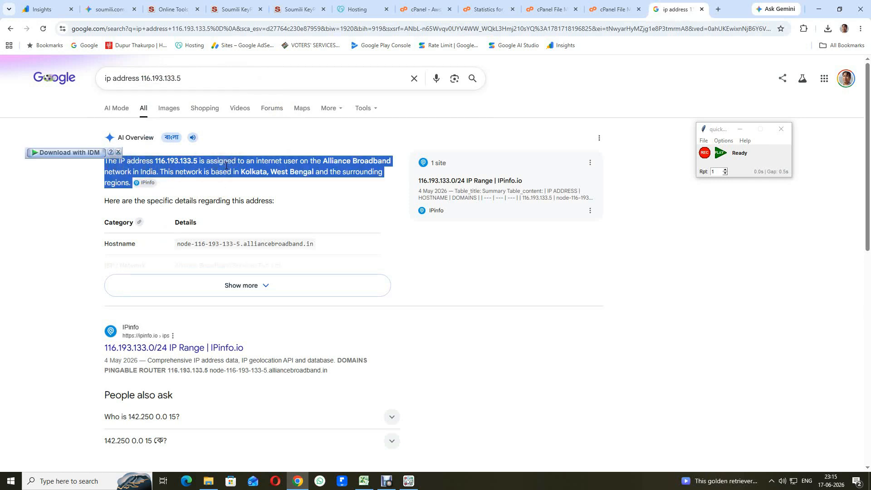
left_click(364, 481)
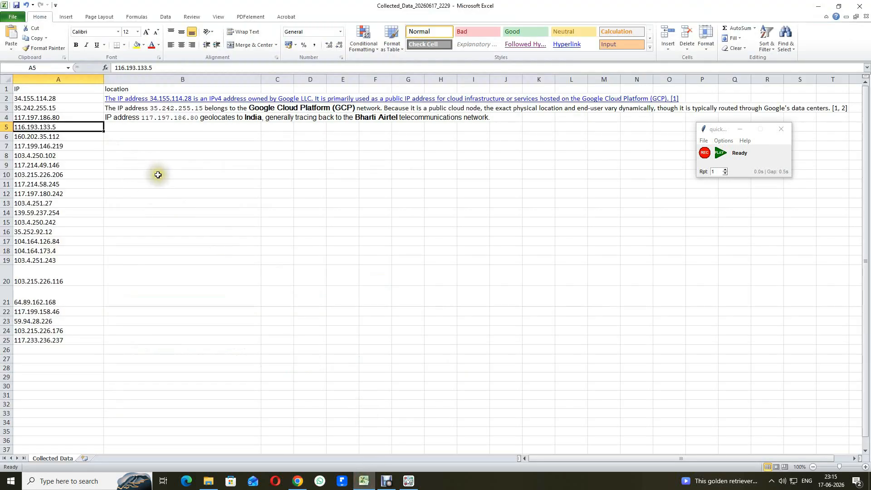
key("Right")
key("ctrl+v")
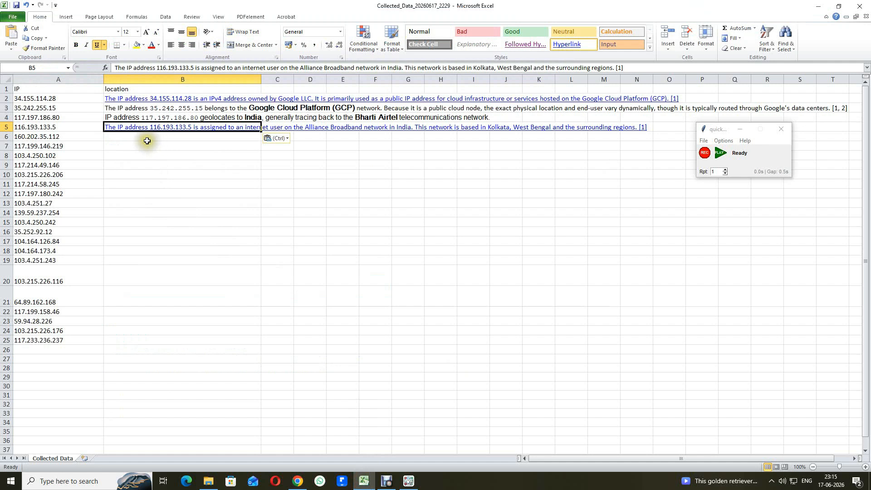
key("Down")
key("Left")
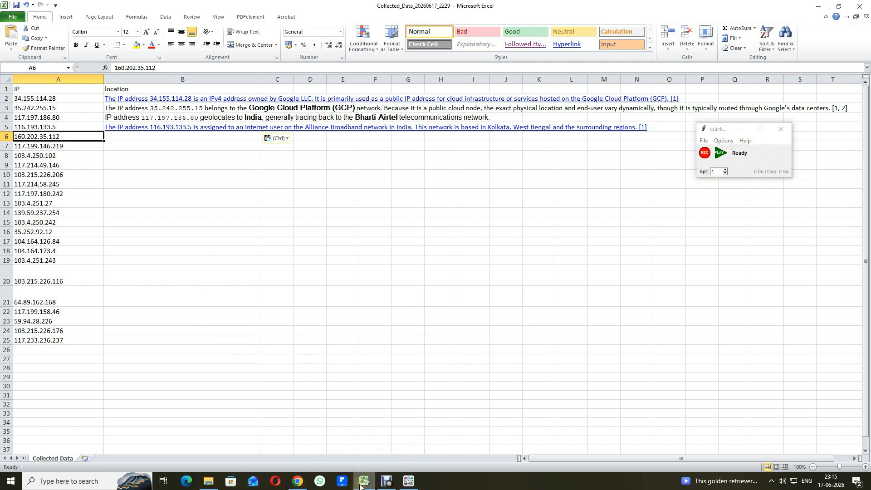
mouse_move(362, 484)
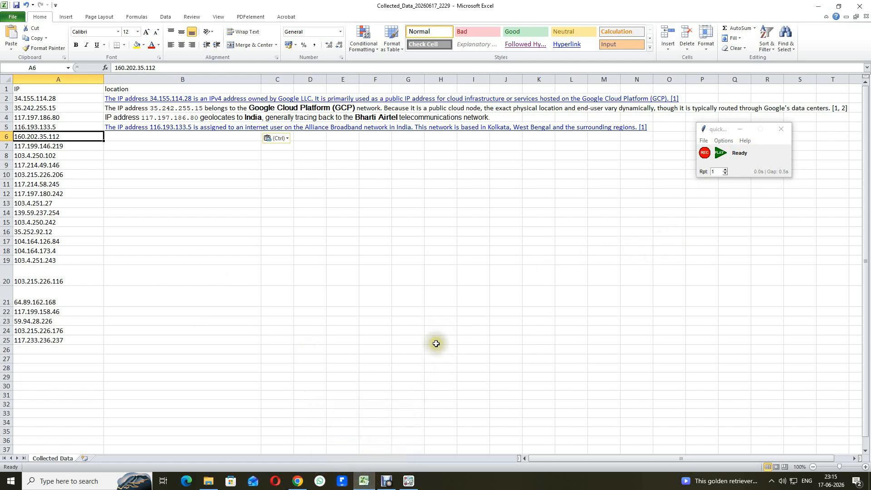
left_click(298, 481)
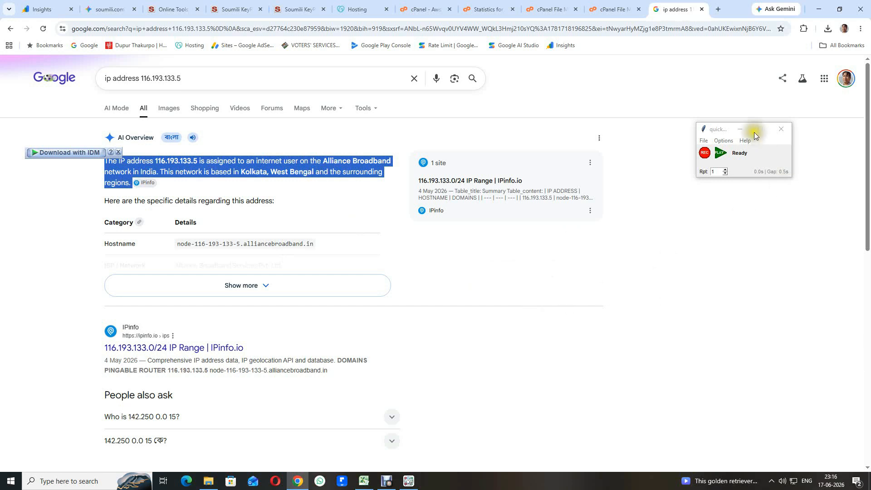
left_click(704, 154)
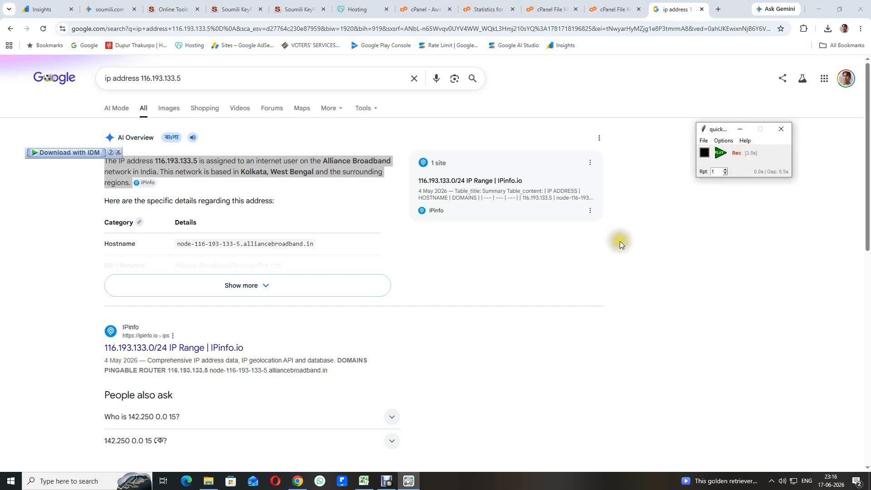
left_click(364, 482)
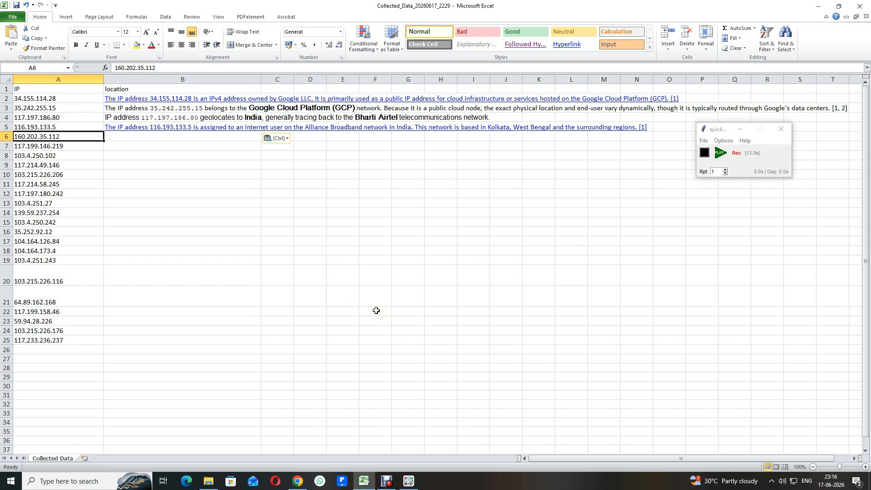
key("ctrl+c")
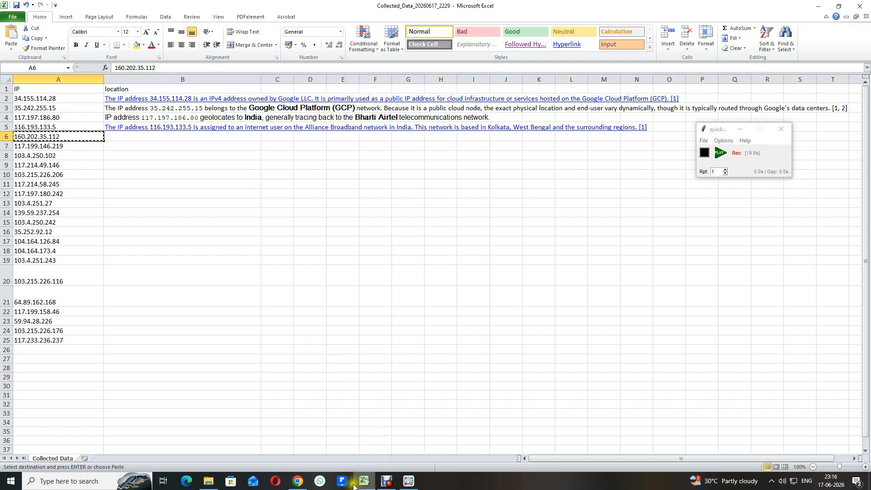
left_click(298, 482)
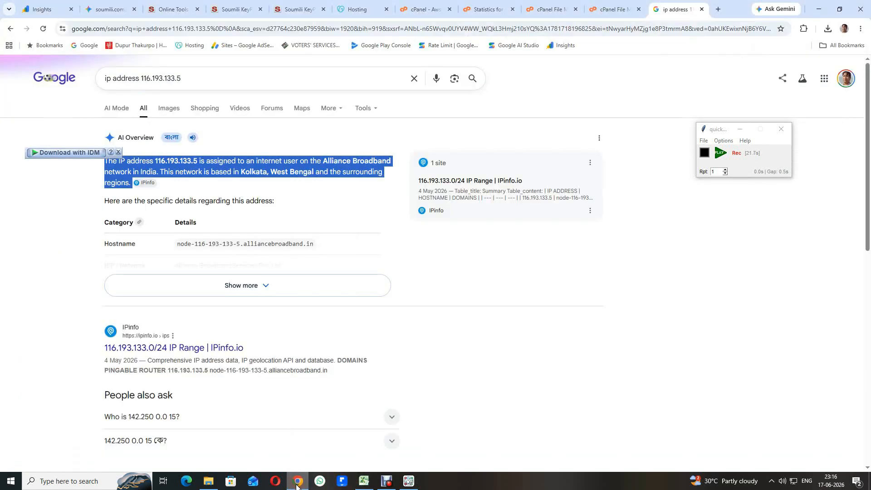
double_click(161, 79)
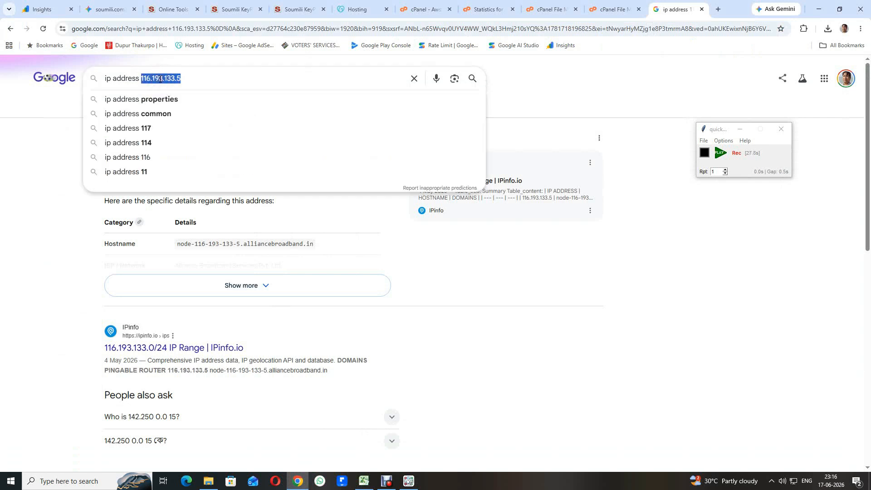
key("ctrl+v")
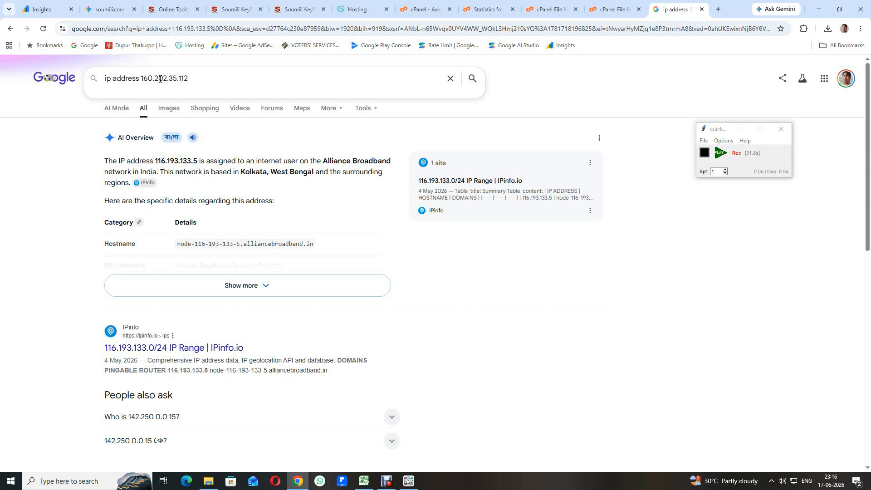
key("Return")
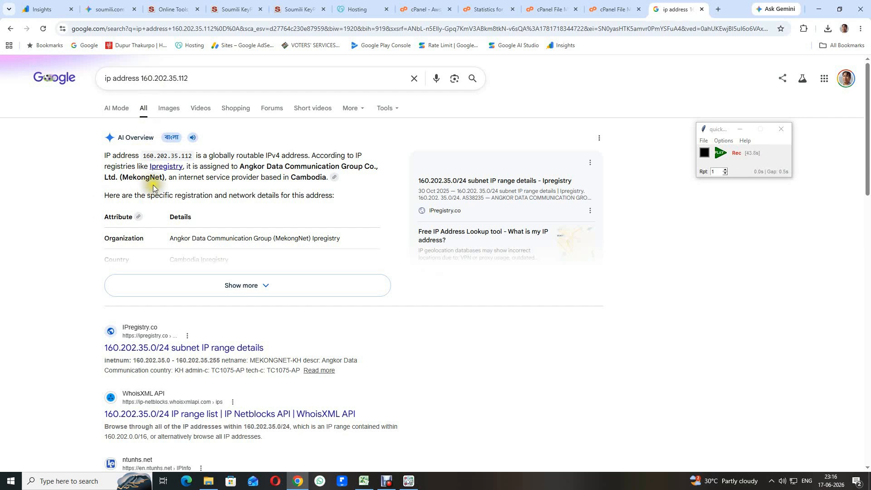
Step: Paste the AI Overview text (MekongNet, Cambodia) into B6 and select the next IP in A7
triple_click(125, 160)
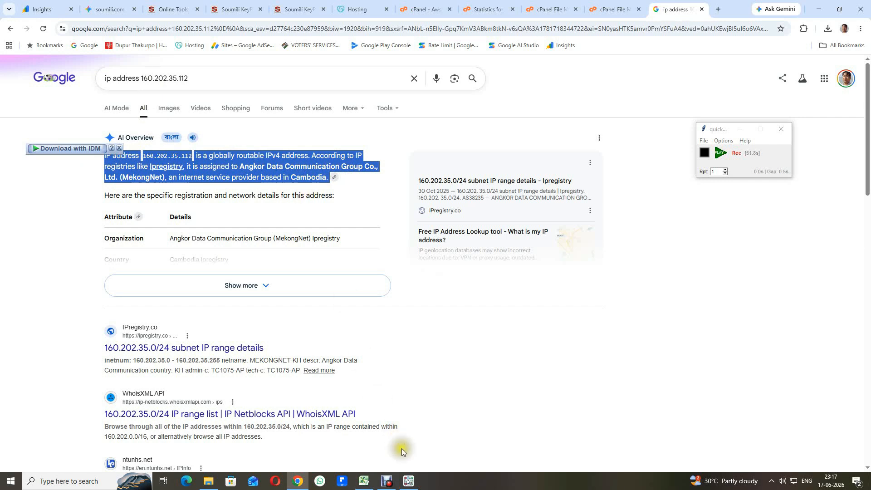
left_click(364, 482)
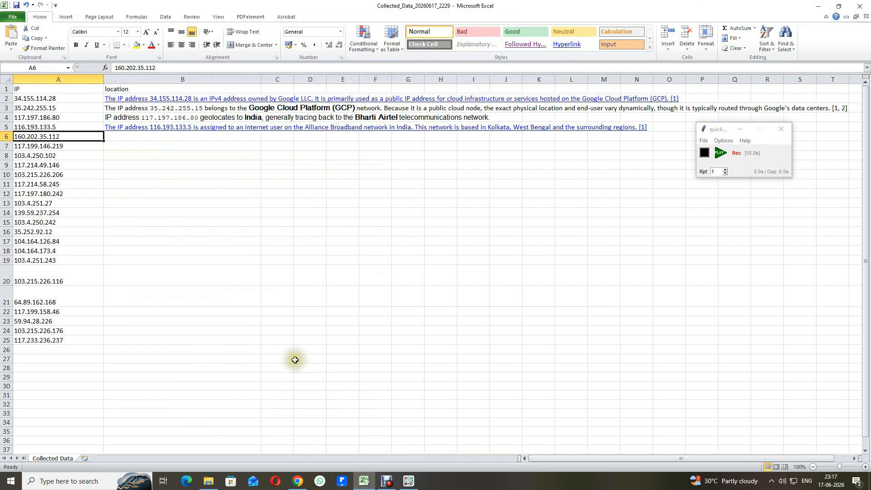
key("Right")
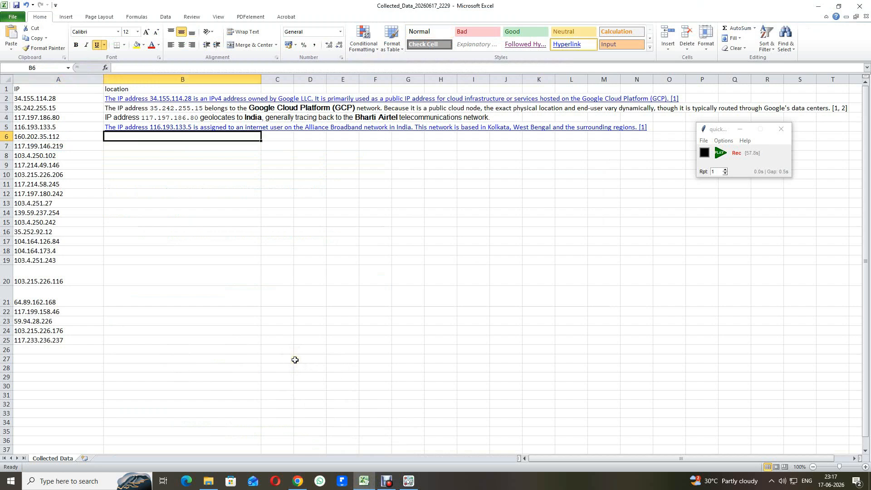
key("ctrl+v")
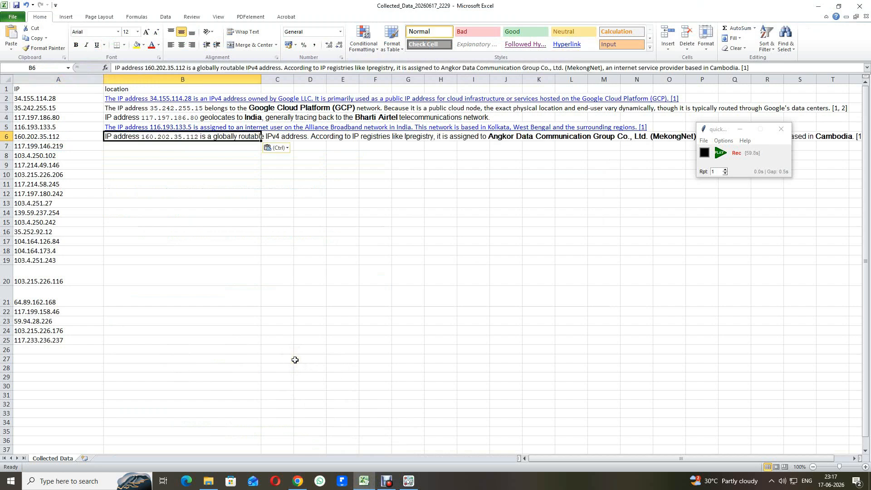
key("Down")
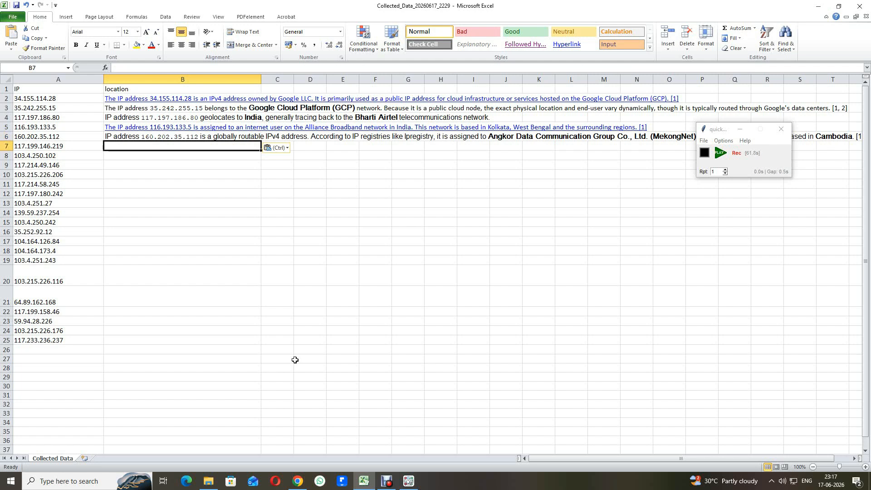
key("Left")
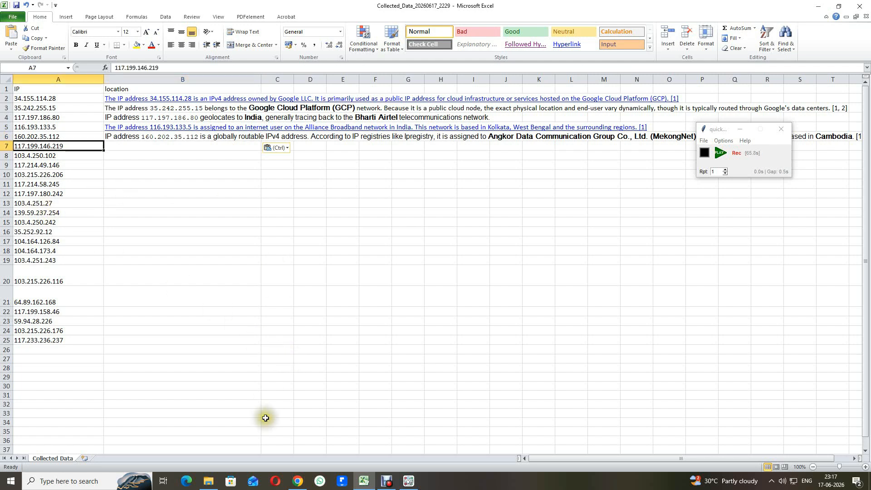
left_click(299, 483)
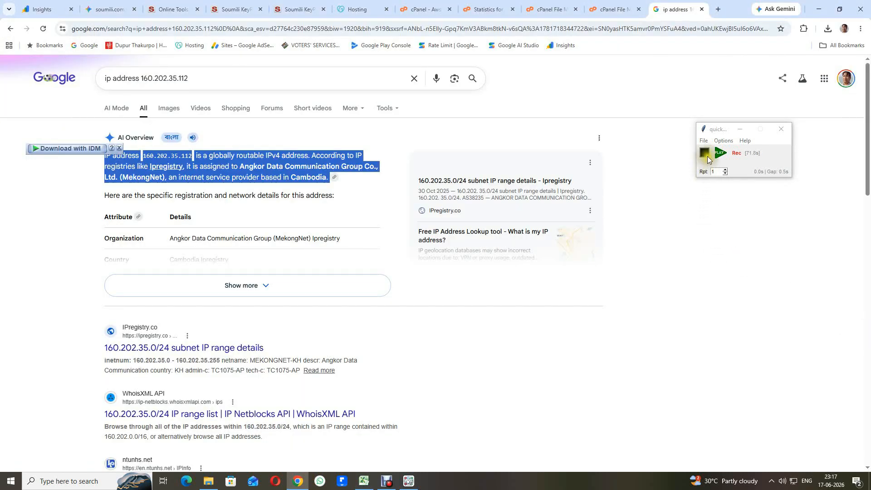
Step: Stop the recording and start playback of the recorded macro
left_click(705, 154)
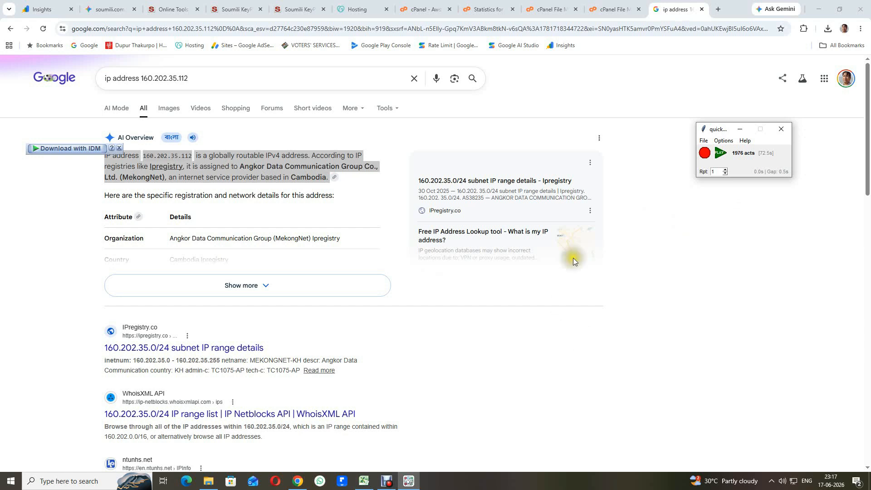
left_click(722, 156)
left_click(364, 482)
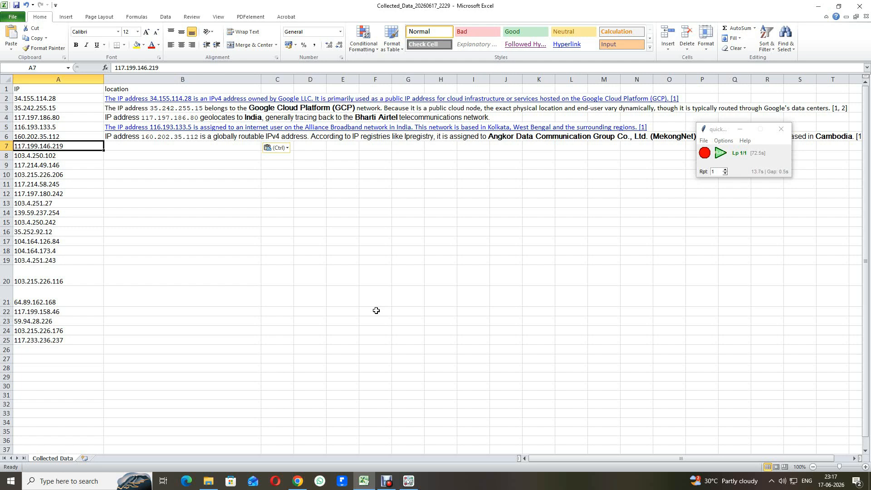
key("ctrl+c")
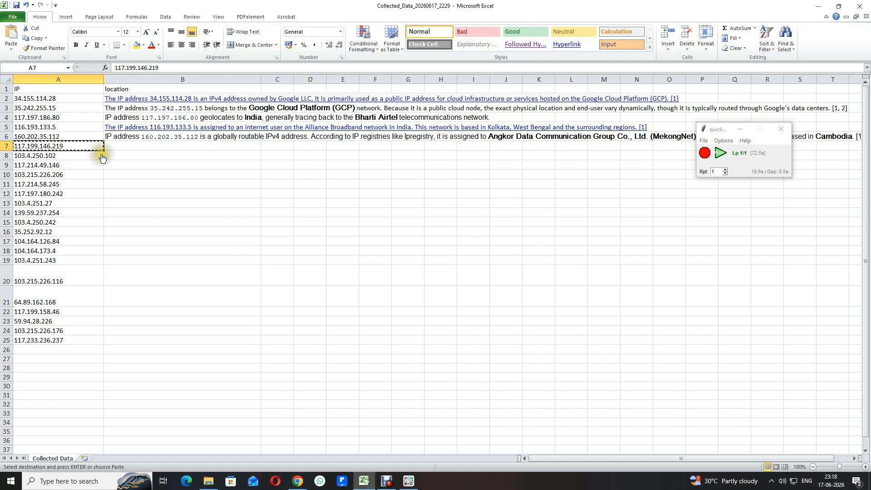
left_click(297, 485)
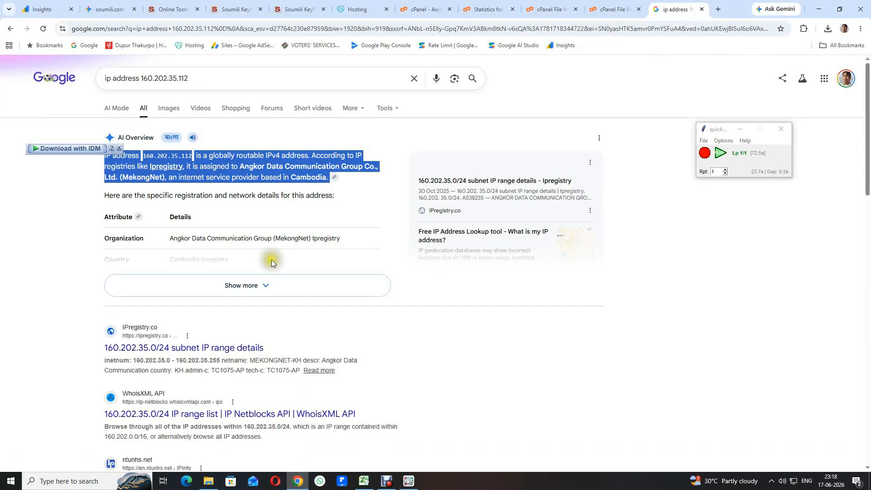
double_click(162, 79)
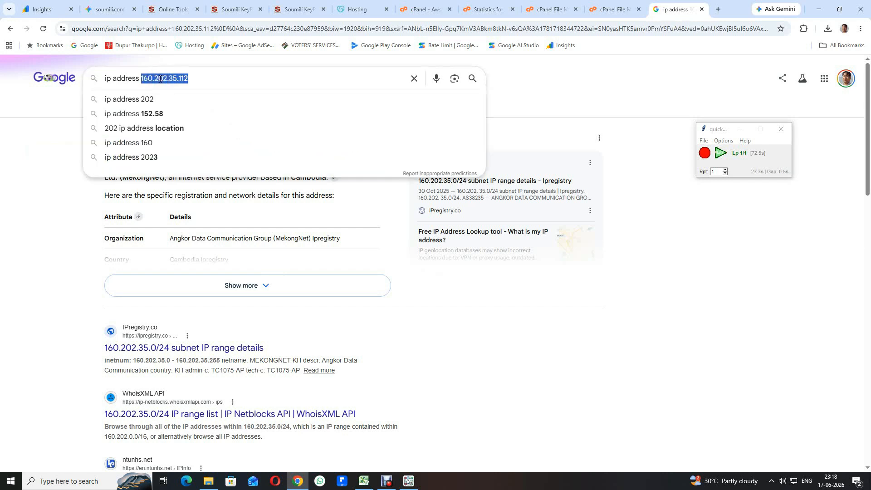
key("ctrl+v")
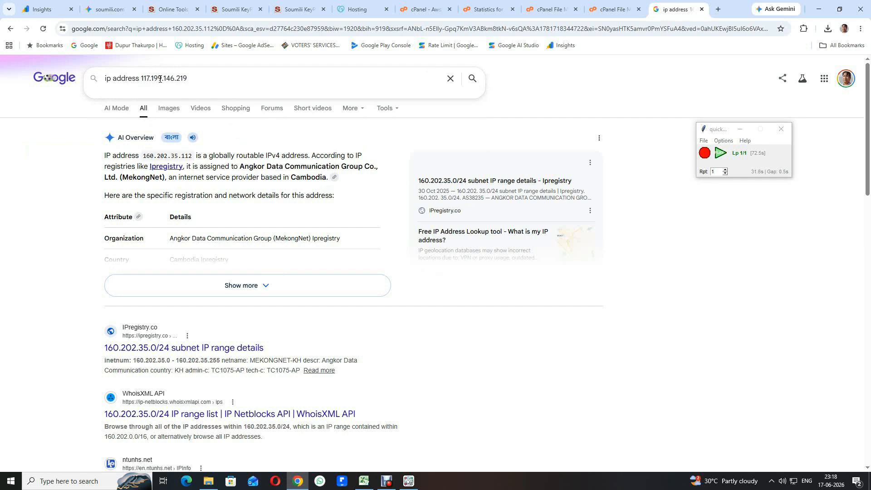
key("Return")
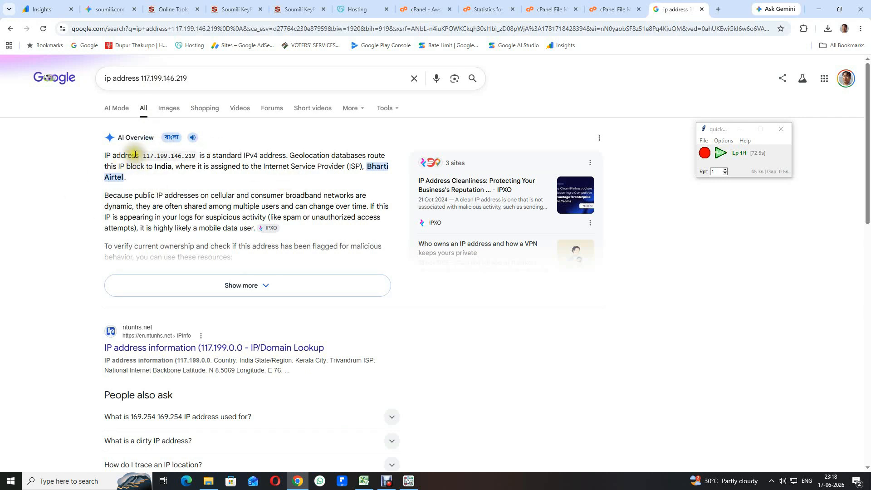
Step: Paste the AI Overview text (Bharti Airtel, India) into B7, move to A8, and stop playback
triple_click(120, 157)
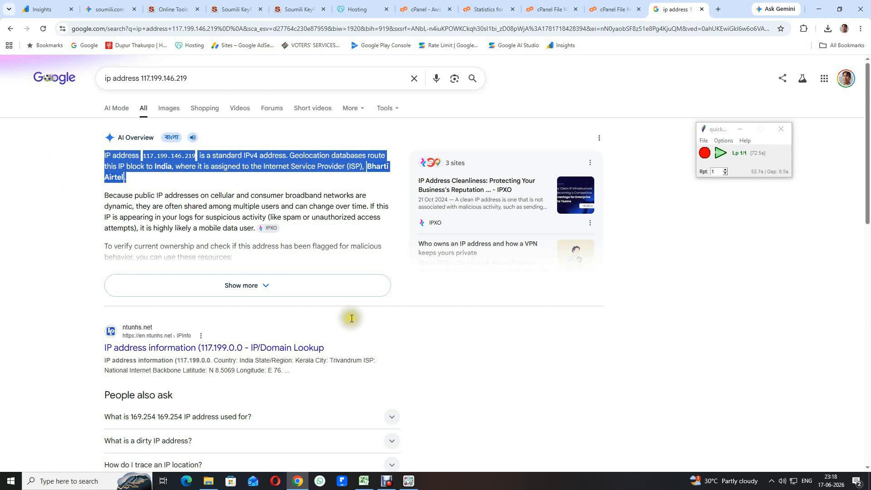
left_click(364, 482)
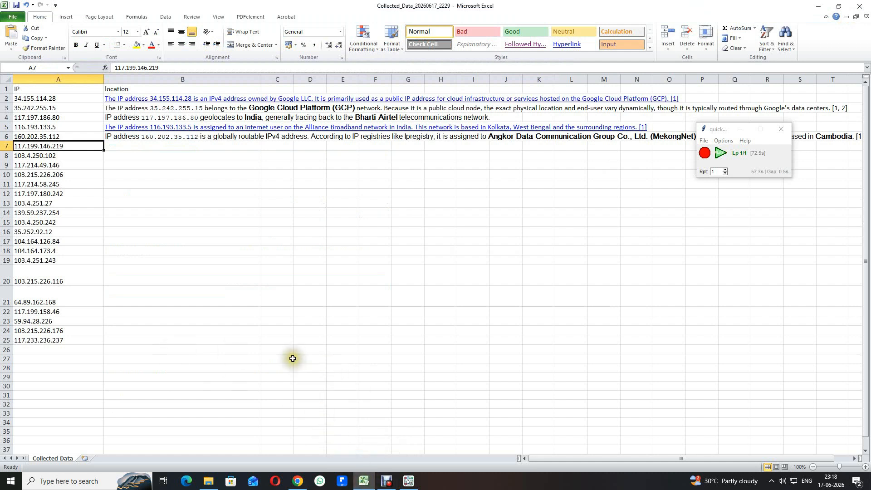
key("Right")
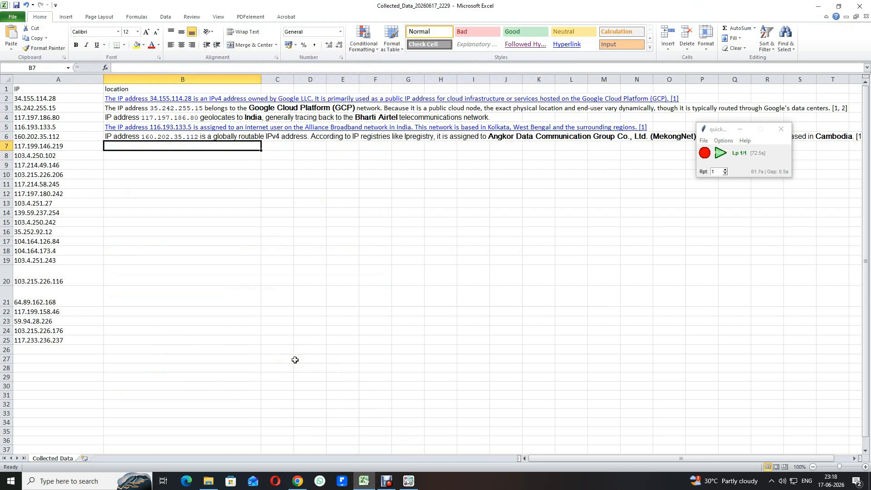
key("ctrl+v")
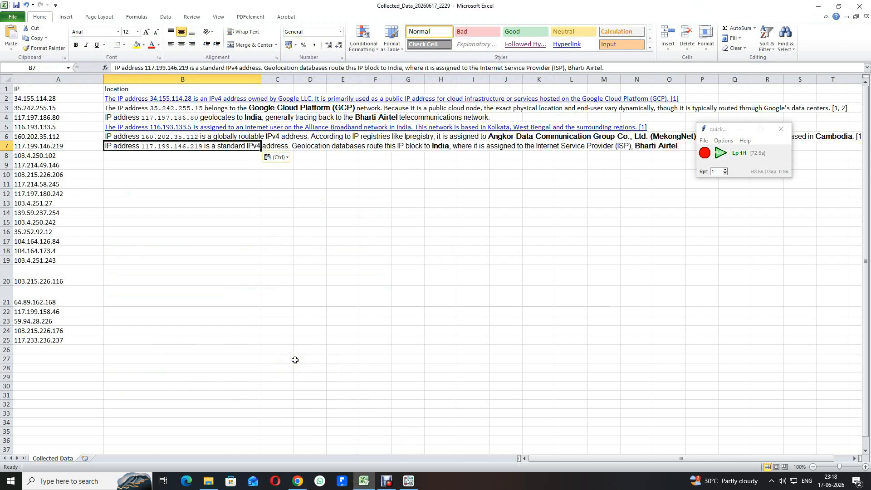
key("Down")
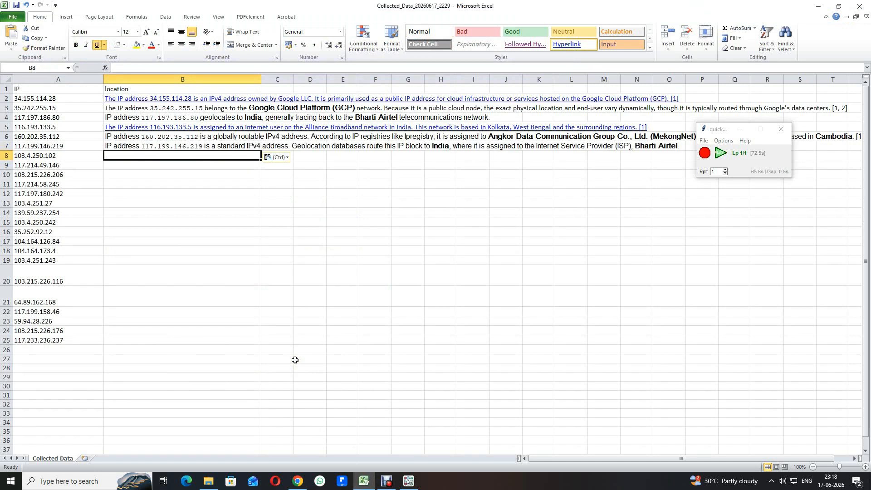
key("Left")
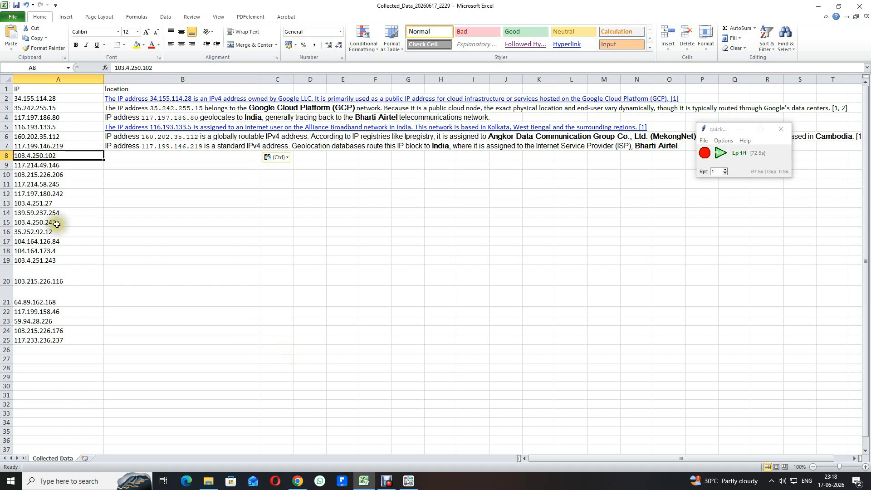
left_click(301, 485)
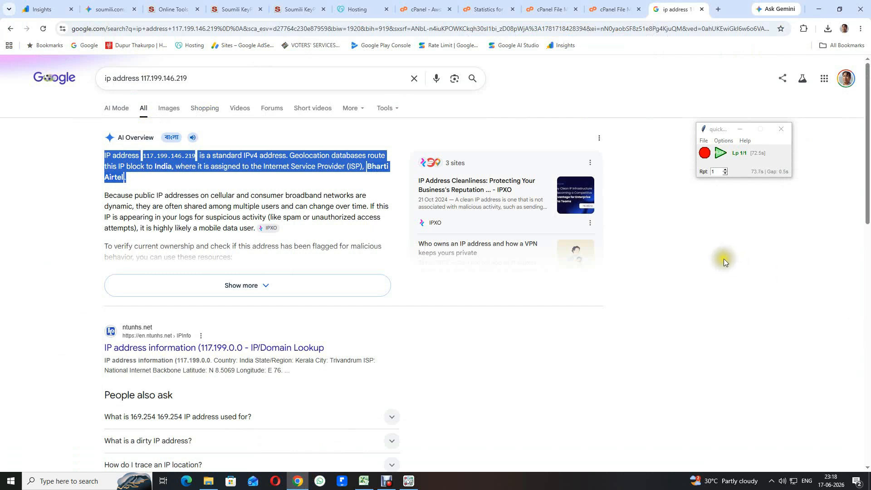
left_click(706, 154)
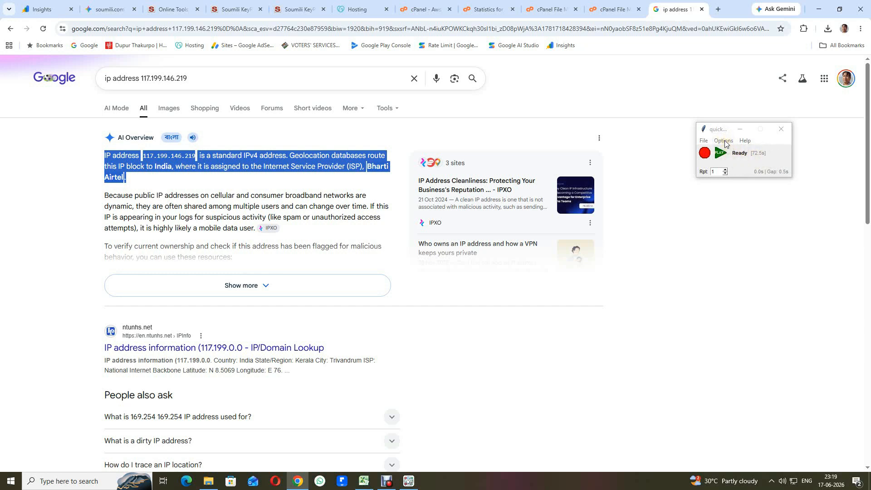
Step: Set the Speed Factor Multiplier in QuickClick Preferences to 2.5 and confirm with OK
left_click(724, 142)
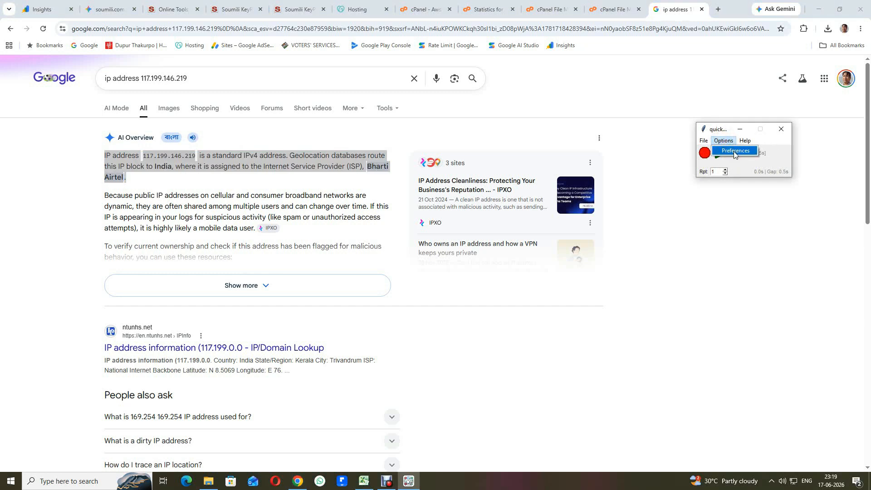
left_click(734, 151)
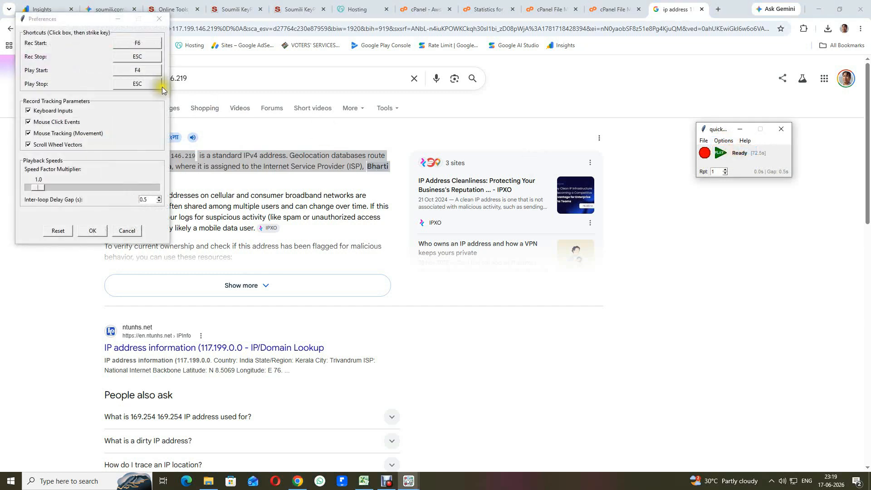
left_click_drag(71, 23, 505, 140)
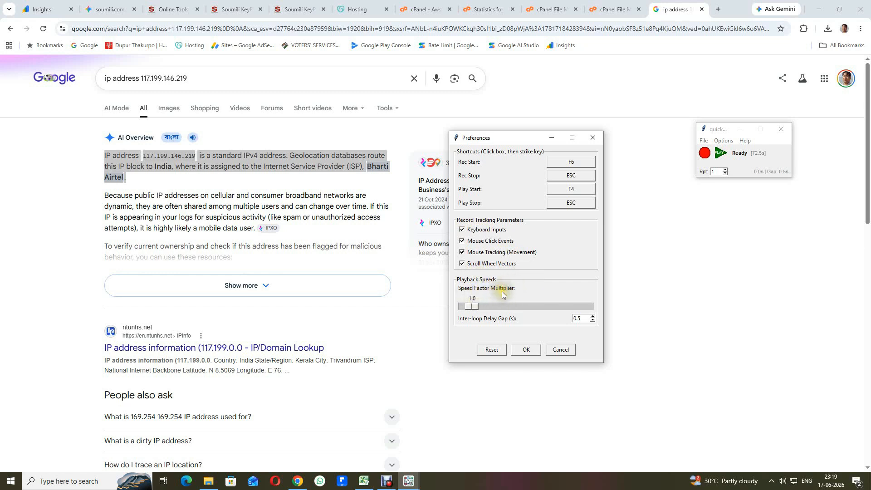
left_click(472, 309)
left_click_drag(471, 306, 510, 309)
left_click(527, 350)
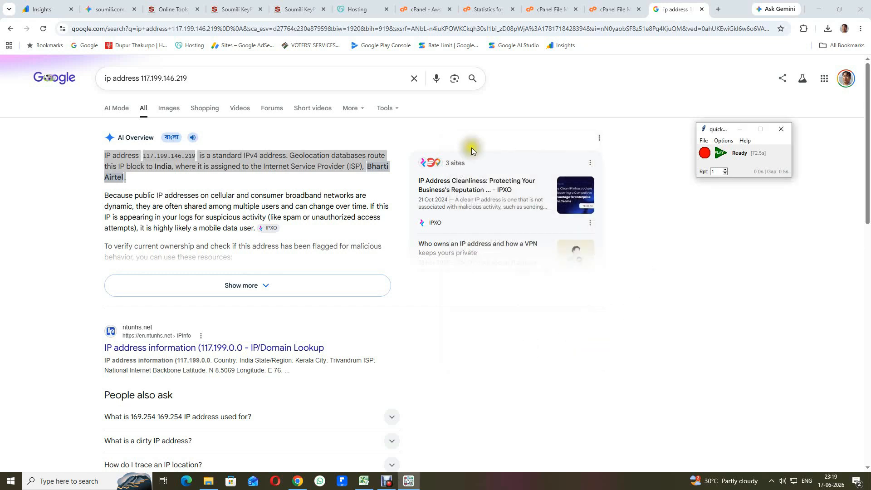
left_click(721, 154)
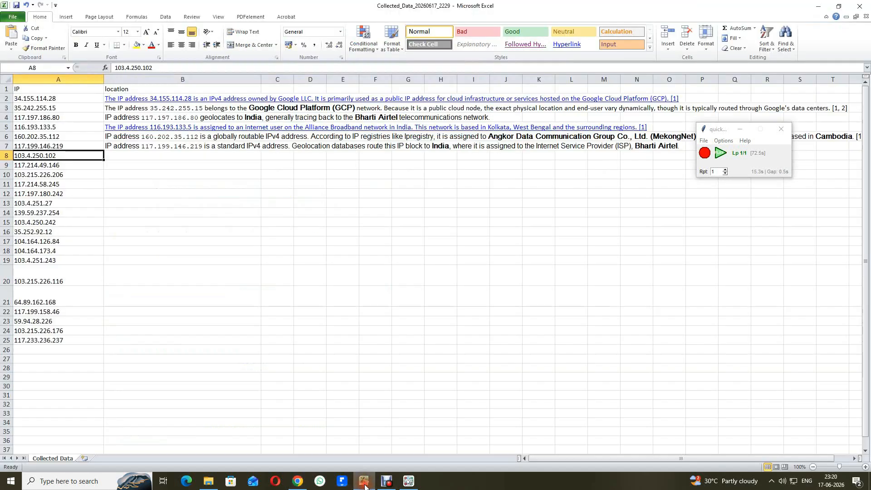
key("Right")
key("ctrl+v")
key("Down")
key("Left")
left_click(298, 482)
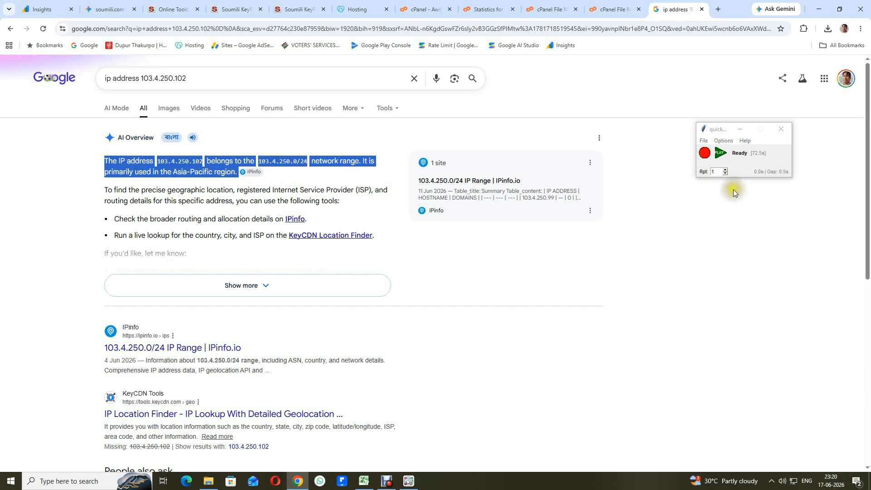
Step: Select the remaining IPs A9:A25 in Excel to count the 17 rows left
left_click(718, 171)
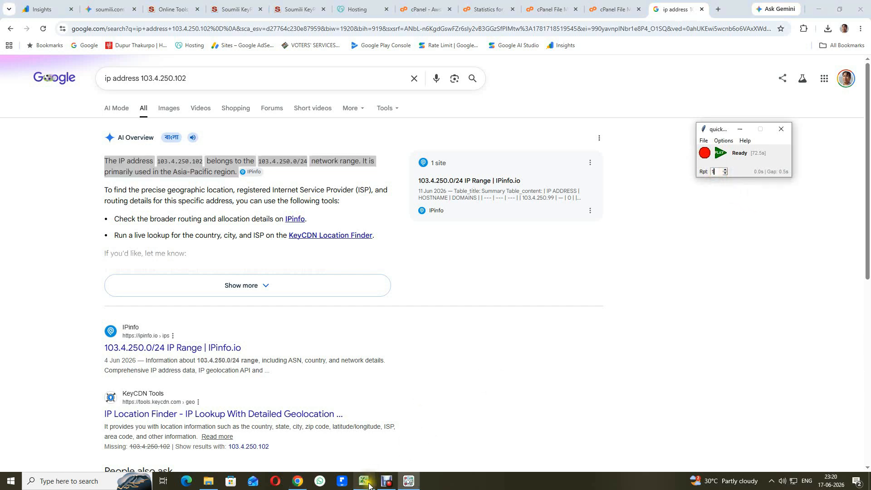
left_click(365, 481)
left_click(58, 166)
left_click_drag(57, 166, 54, 341)
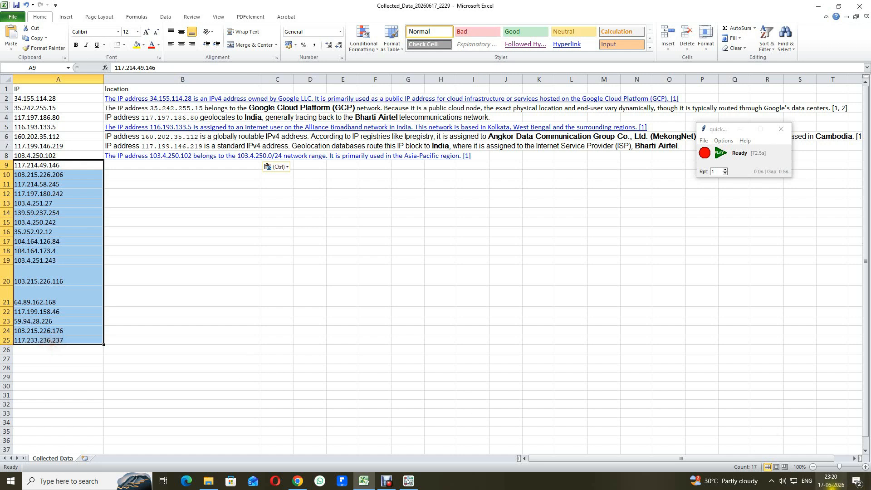
Step: Select cell A9 as the starting row and set the macro's repeat count to 10
left_click(238, 290)
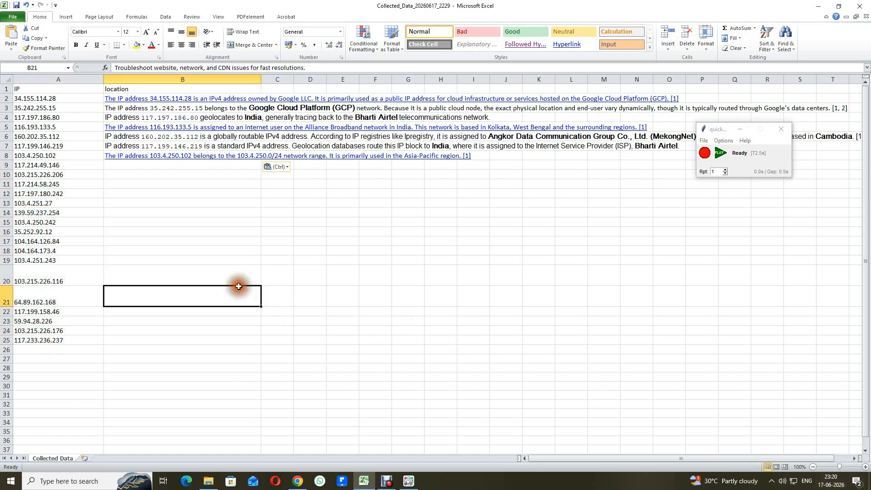
left_click(47, 168)
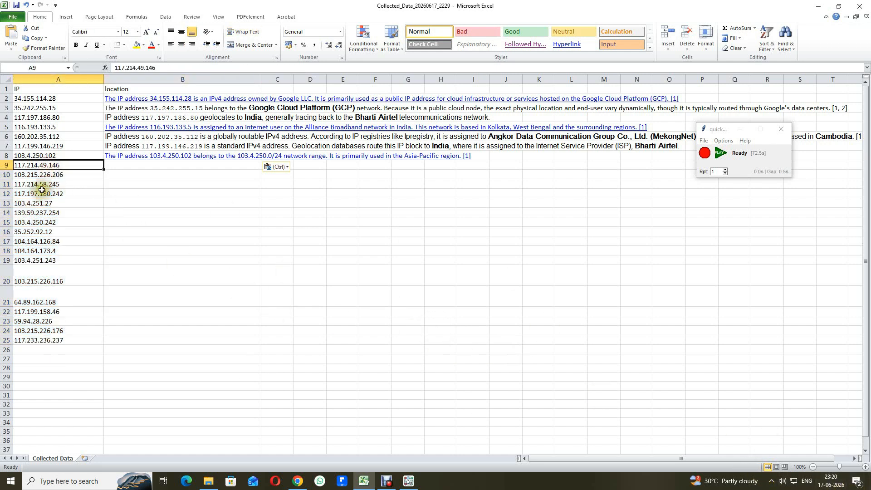
left_click(304, 485)
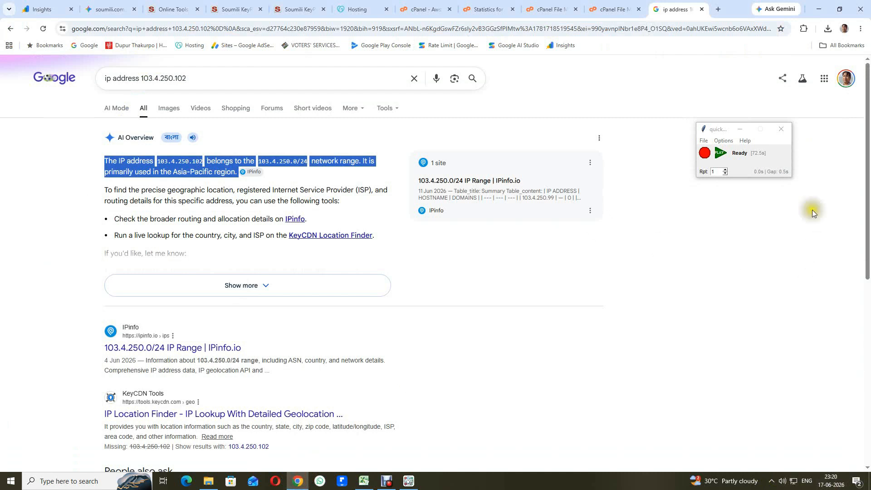
left_click(716, 173)
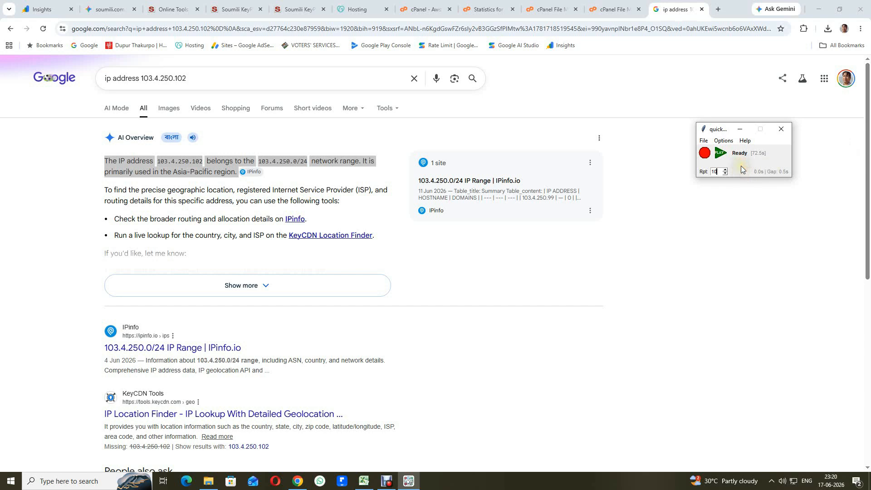
left_click(721, 154)
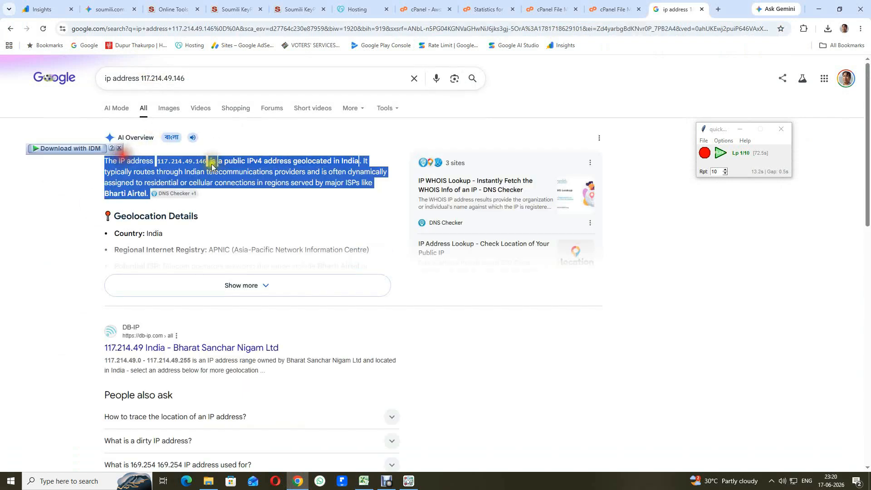
left_click(364, 481)
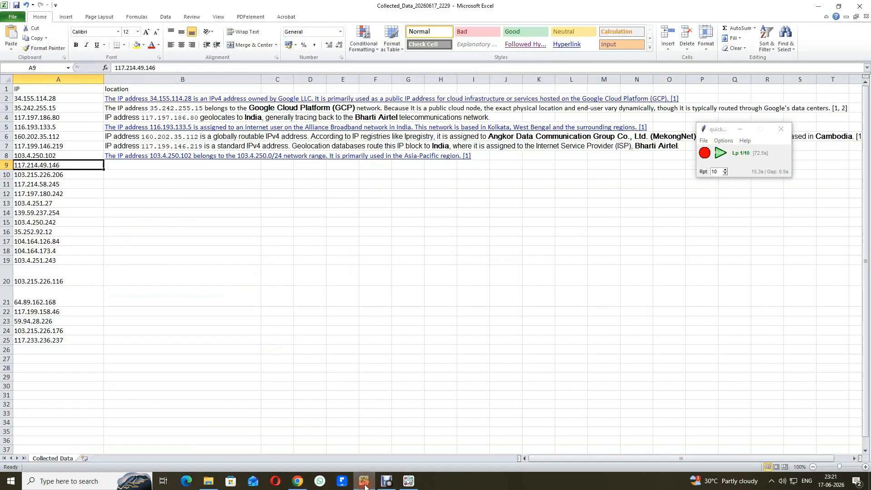
key("Right")
key("ctrl+v")
key("Down")
key("Left")
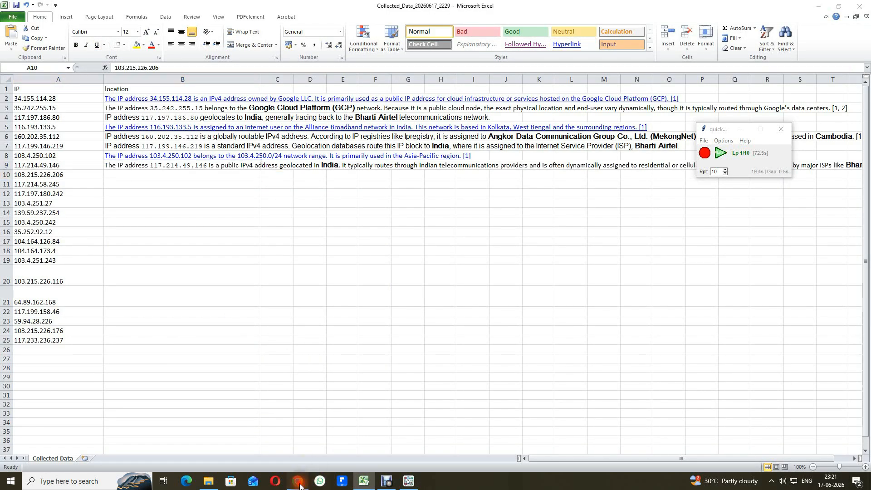
left_click(298, 481)
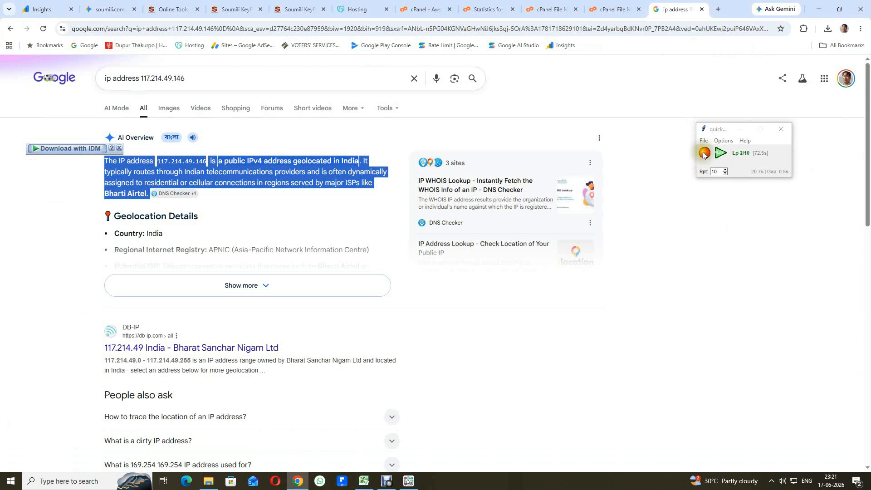
left_click(363, 482)
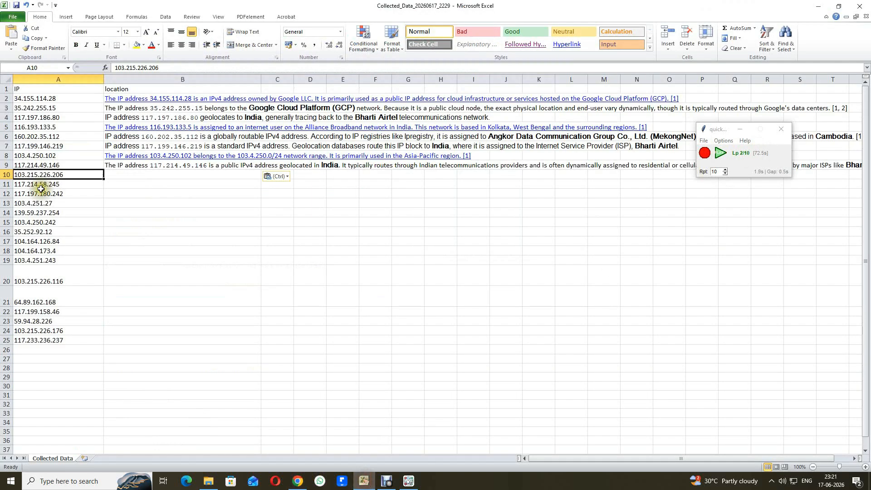
key("ctrl+c")
left_click(297, 481)
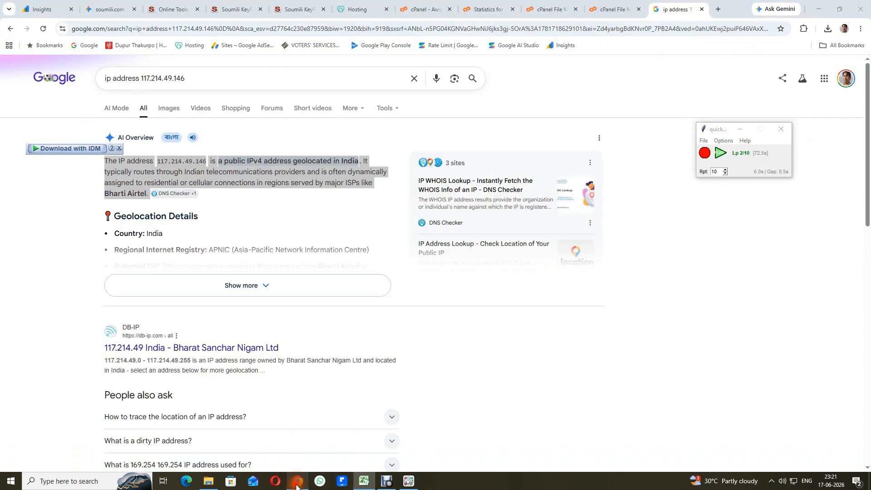
double_click(160, 78)
key("ctrl+v")
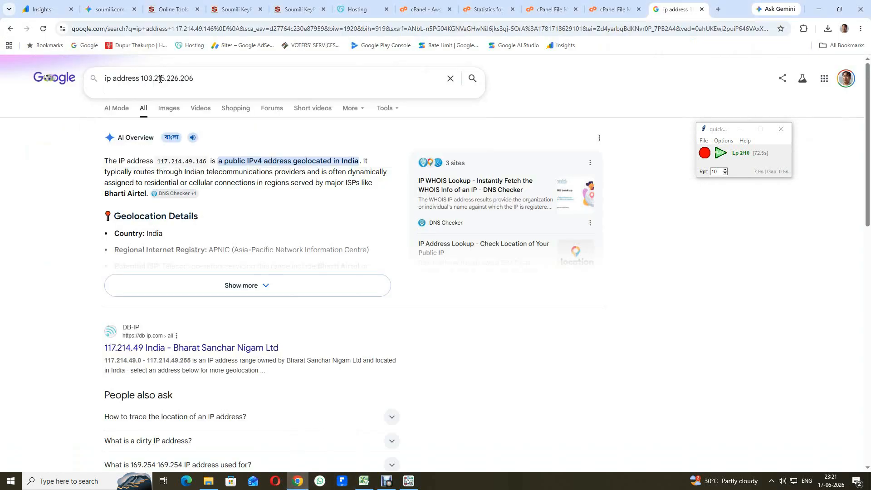
key("Return")
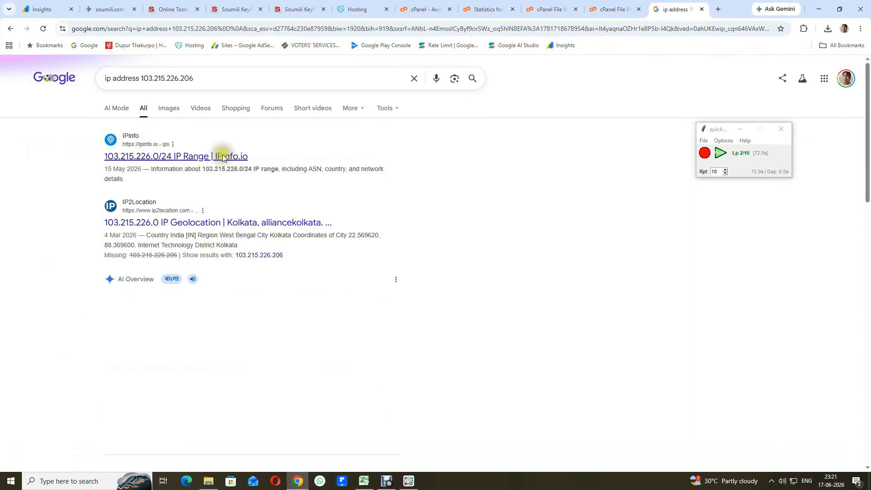
left_click(123, 159)
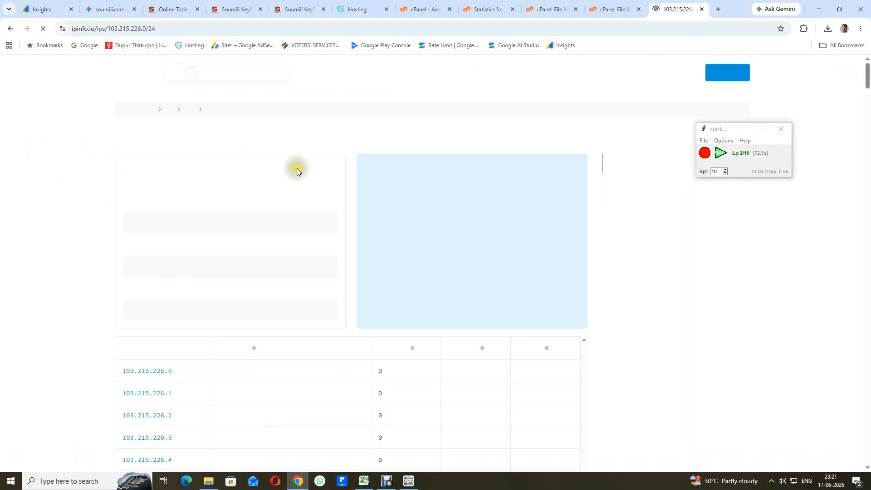
Step: Paste the copied value (only the IP) into B10 and move on to A11
left_click(364, 481)
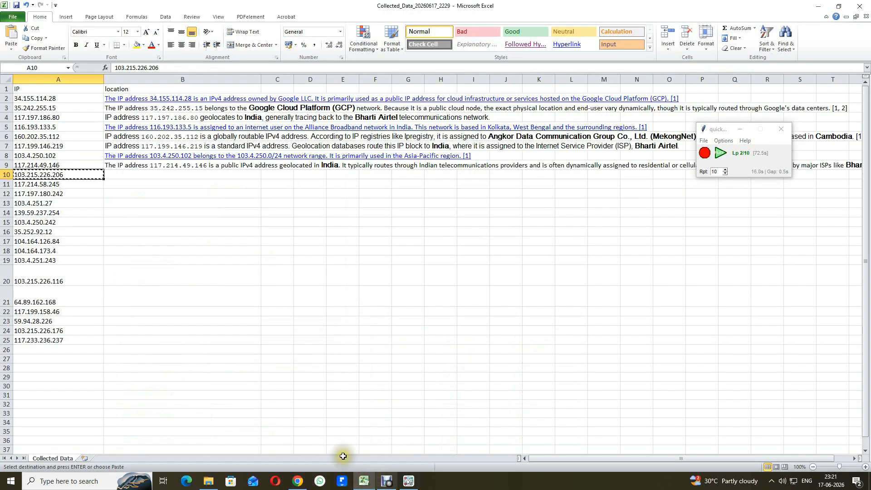
key("Right")
key("ctrl+v")
key("Down")
key("Left")
left_click(298, 482)
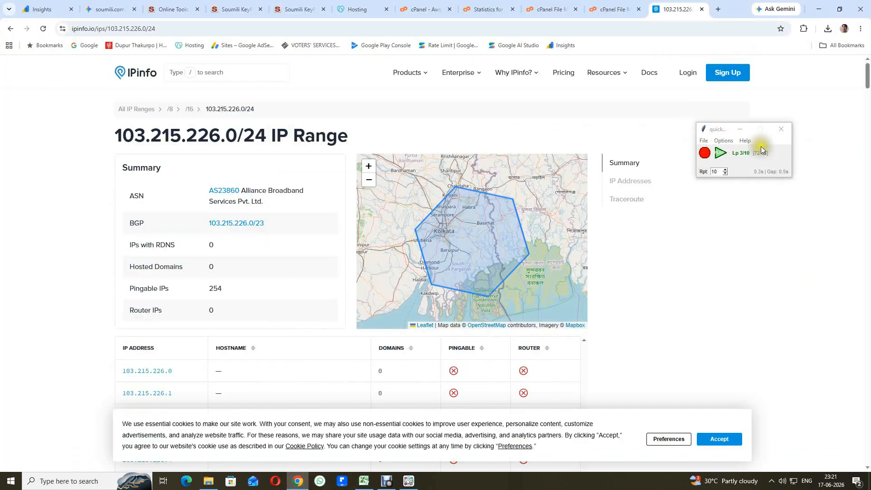
left_click(370, 476)
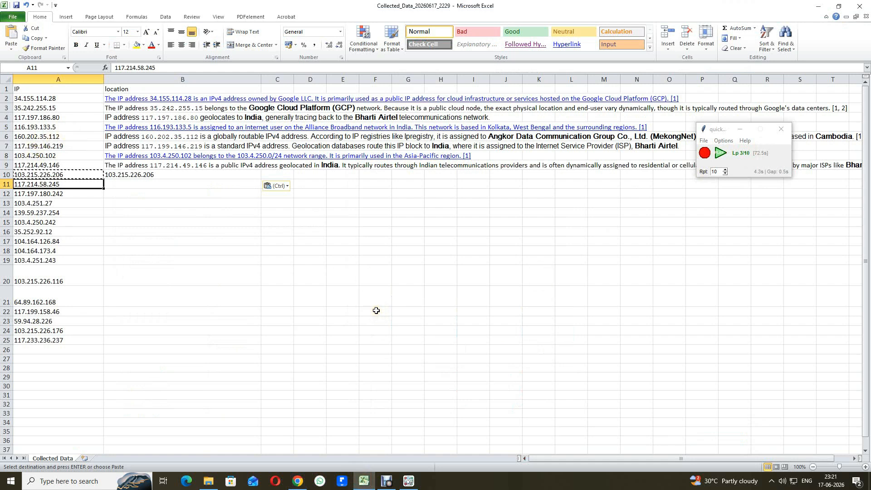
left_click(296, 484)
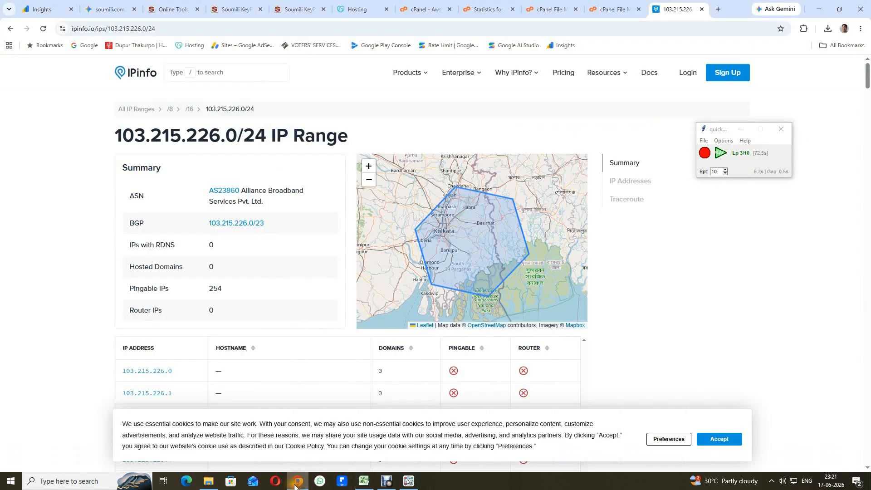
double_click(159, 79)
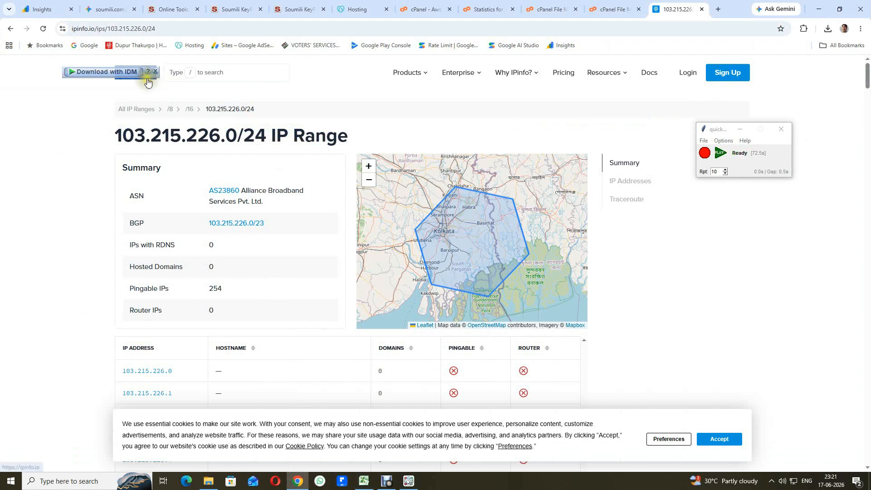
left_click(11, 30)
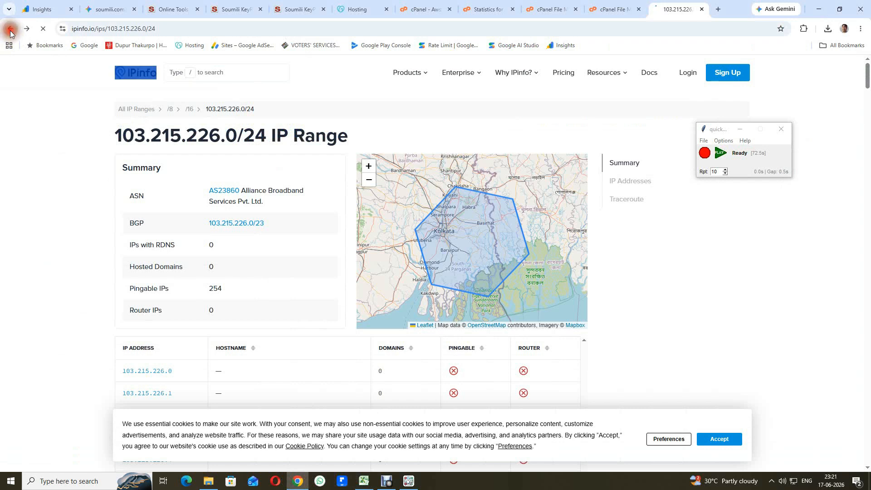
left_click(161, 78)
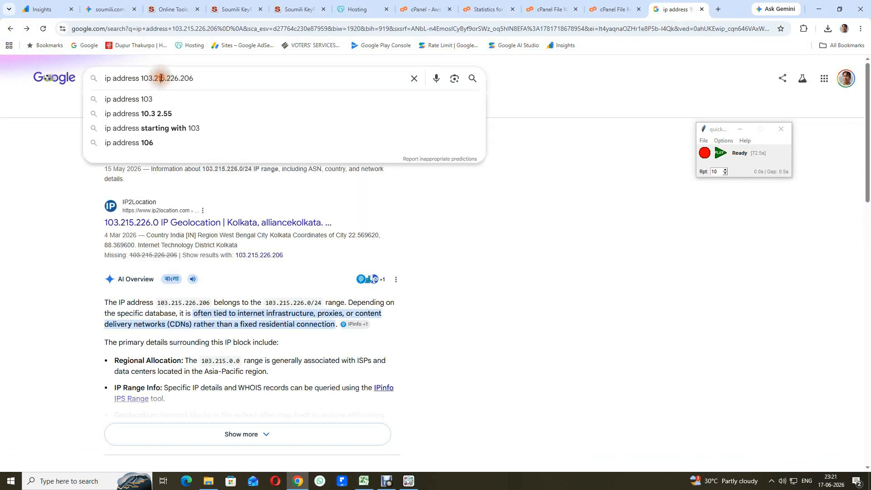
double_click(161, 78)
key("ctrl+v")
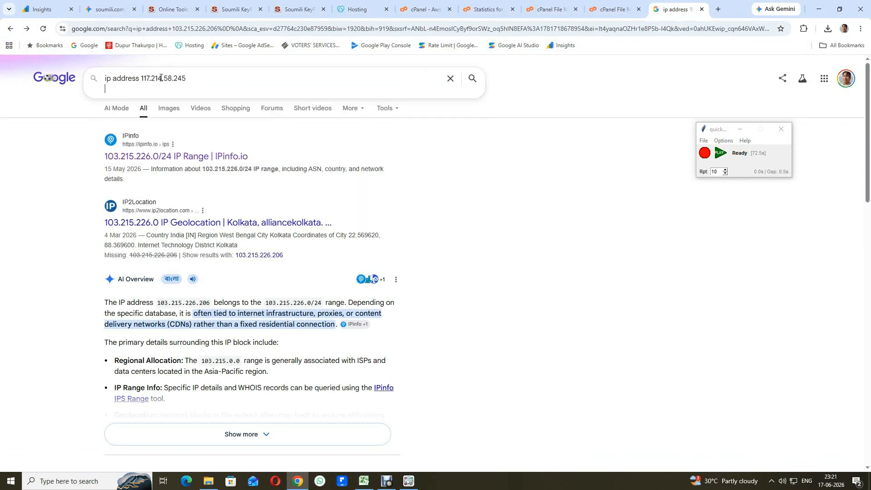
key("Return")
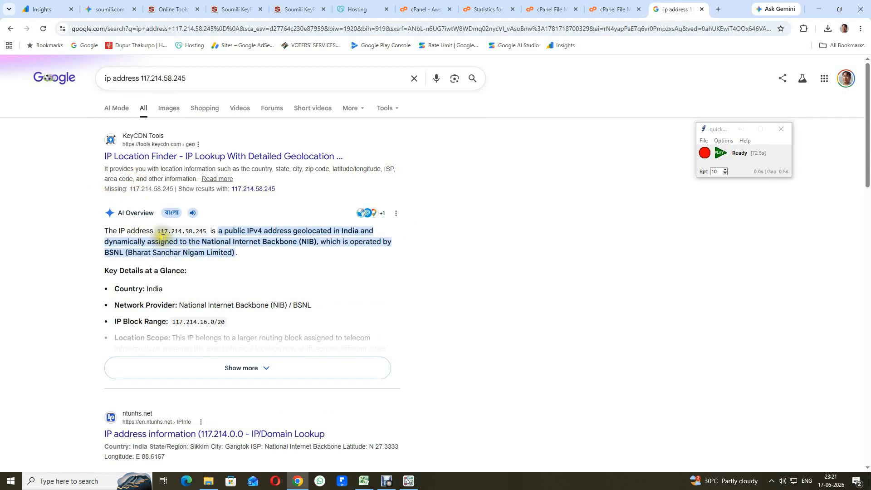
left_click(363, 482)
left_click(55, 194)
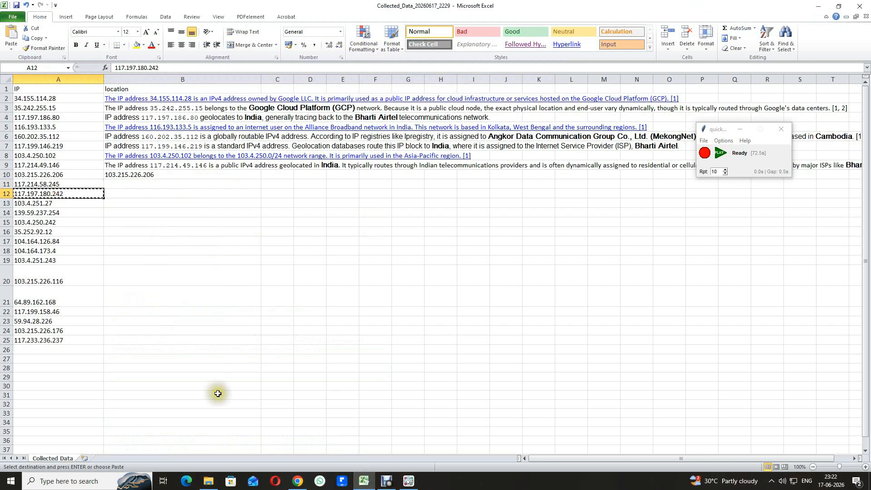
left_click(297, 481)
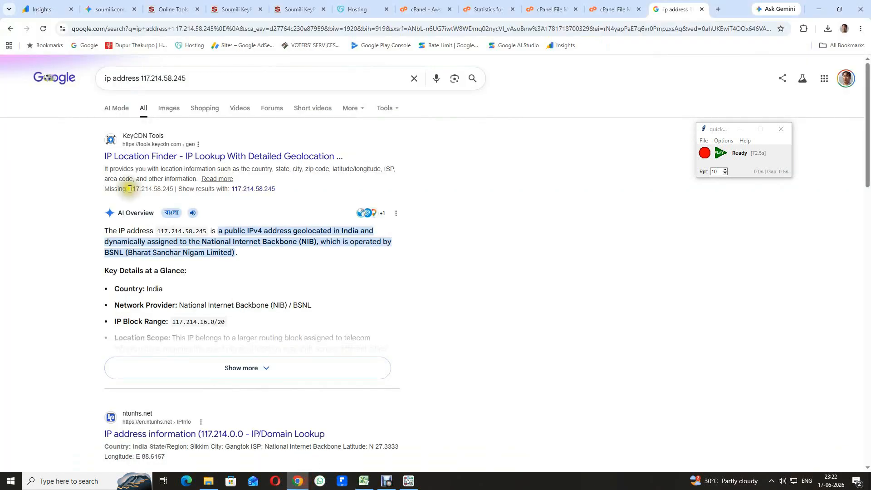
double_click(154, 79)
key("ctrl+v")
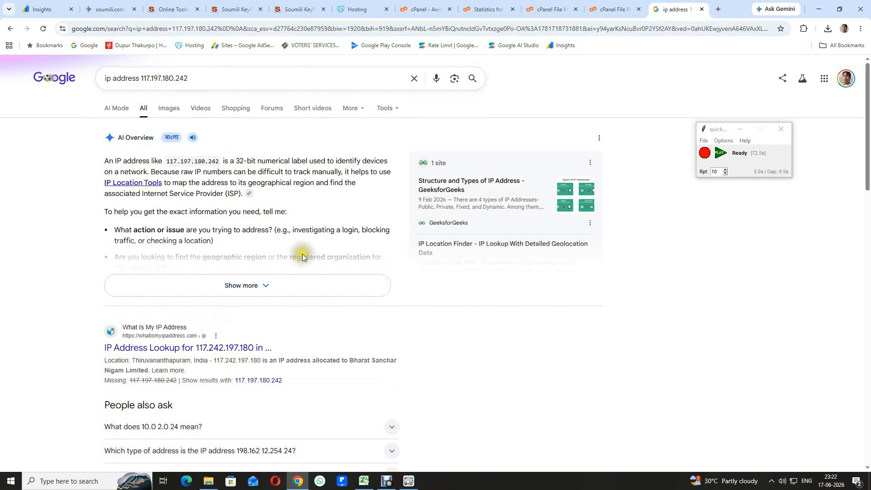
left_click(721, 155)
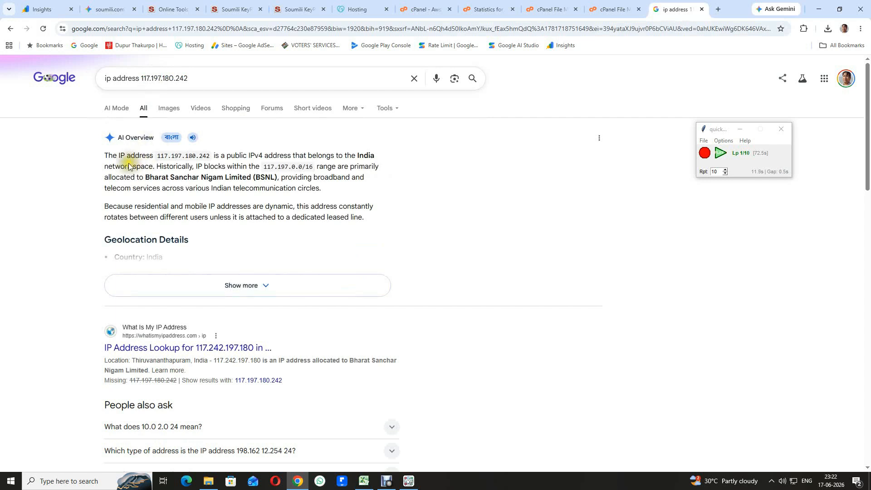
triple_click(123, 155)
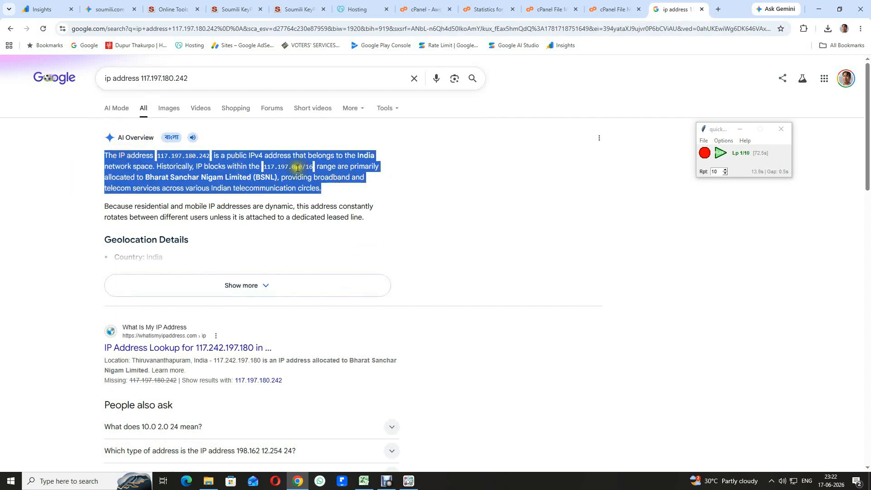
key("alt+Tab")
key("Right")
key("ctrl+v")
key("Down")
key("Left")
left_click(298, 481)
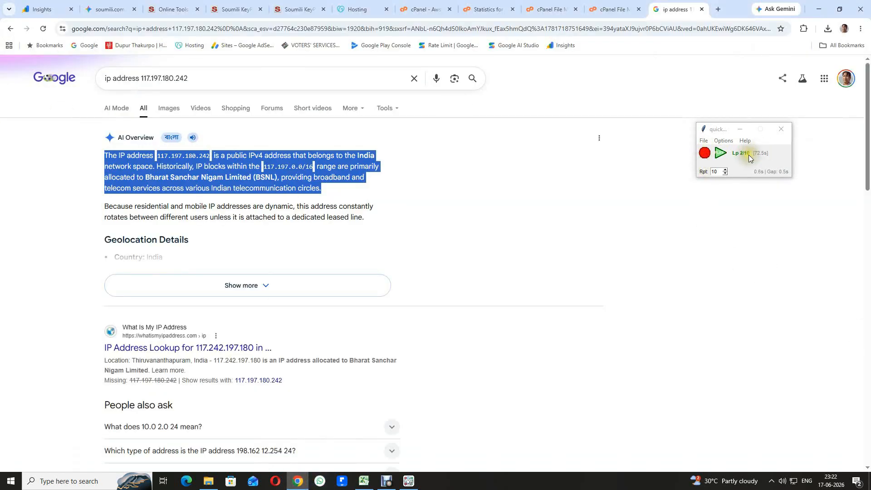
left_click(363, 482)
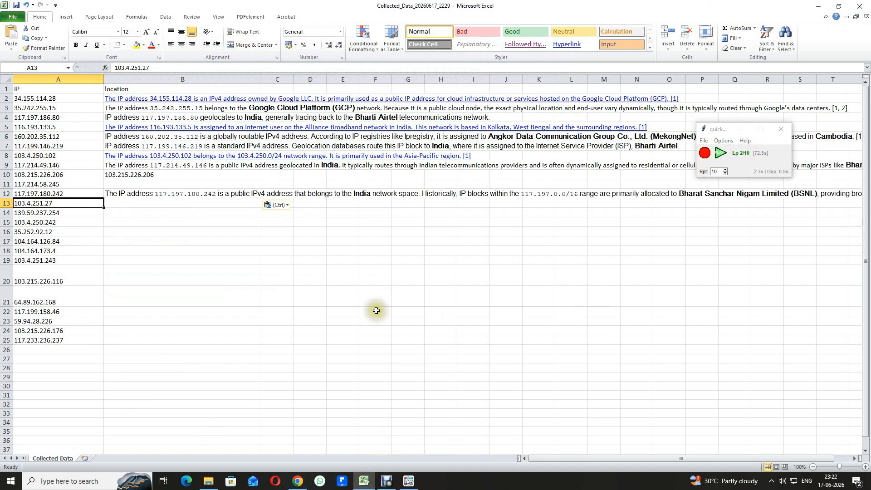
key("ctrl+c")
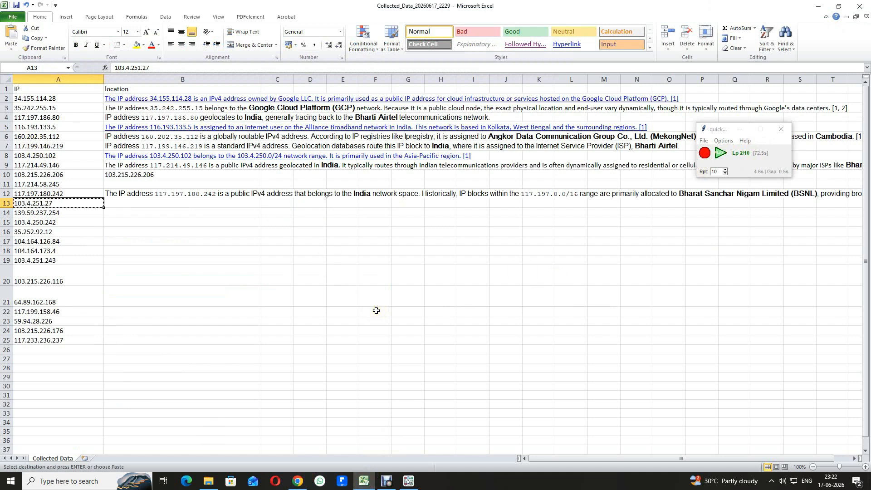
left_click(298, 482)
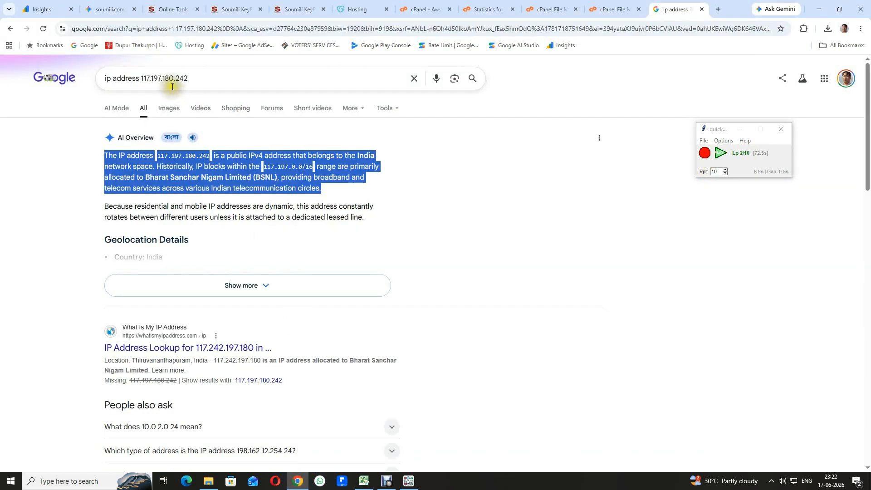
double_click(159, 79)
key("ctrl+v")
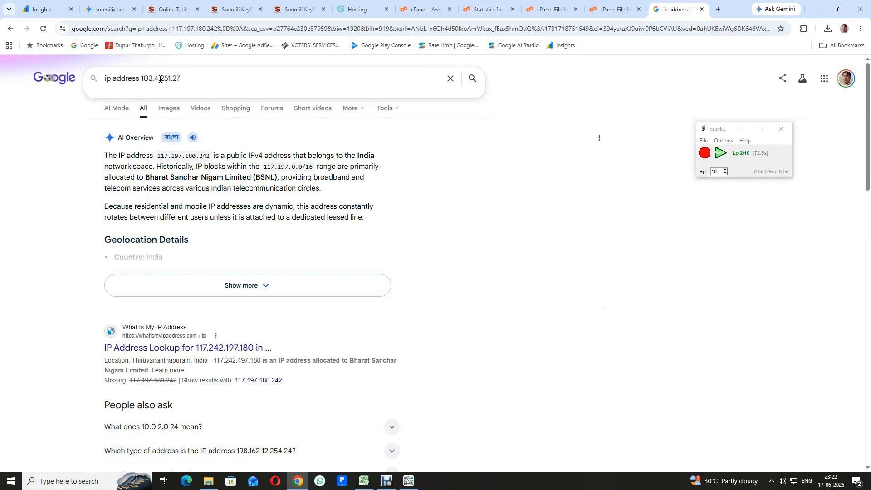
key("Return")
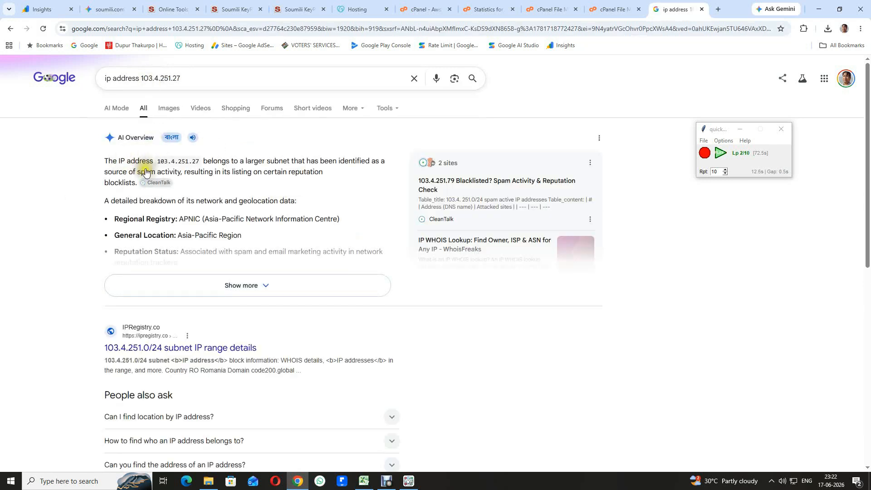
triple_click(123, 158)
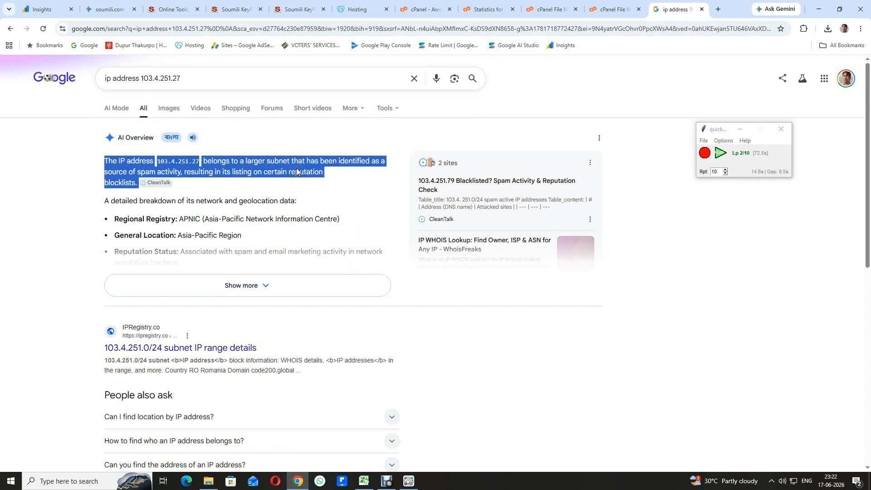
left_click(363, 481)
key("Right")
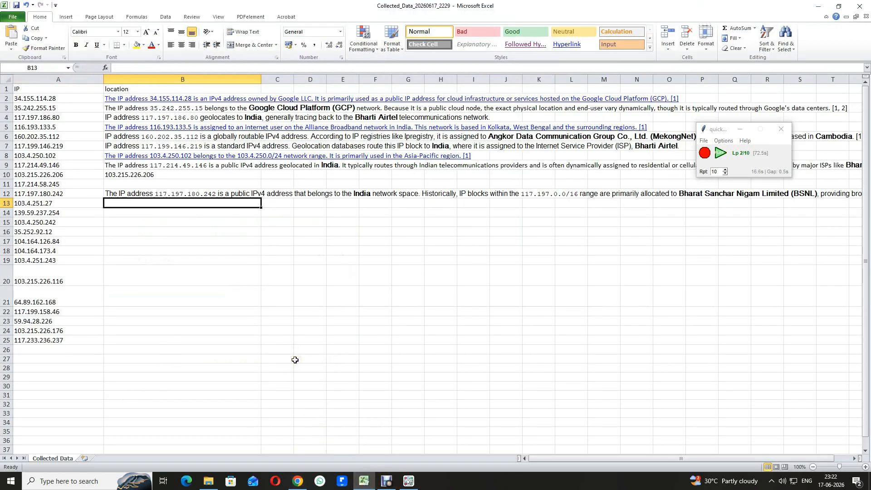
key("ctrl+v")
key("Down")
key("Left")
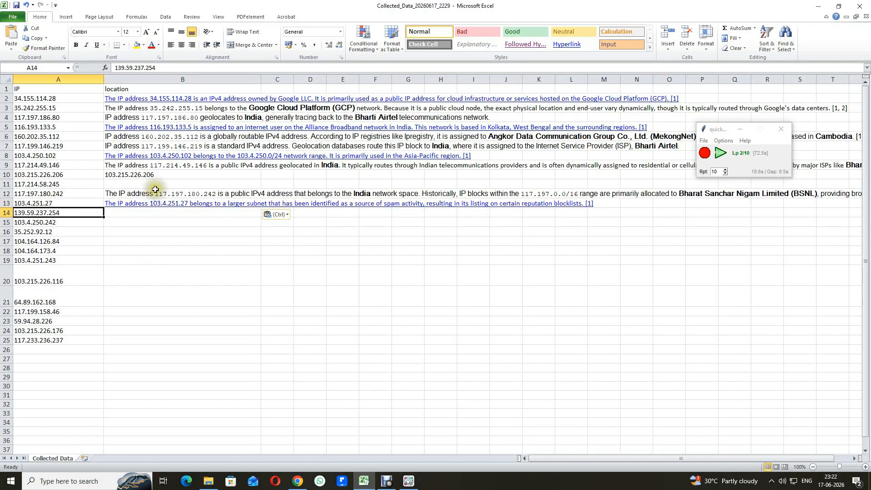
left_click(298, 482)
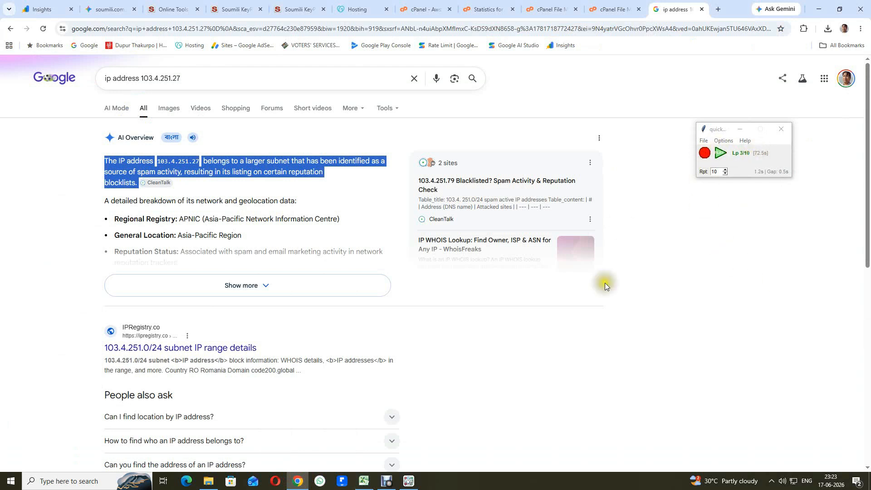
left_click(364, 480)
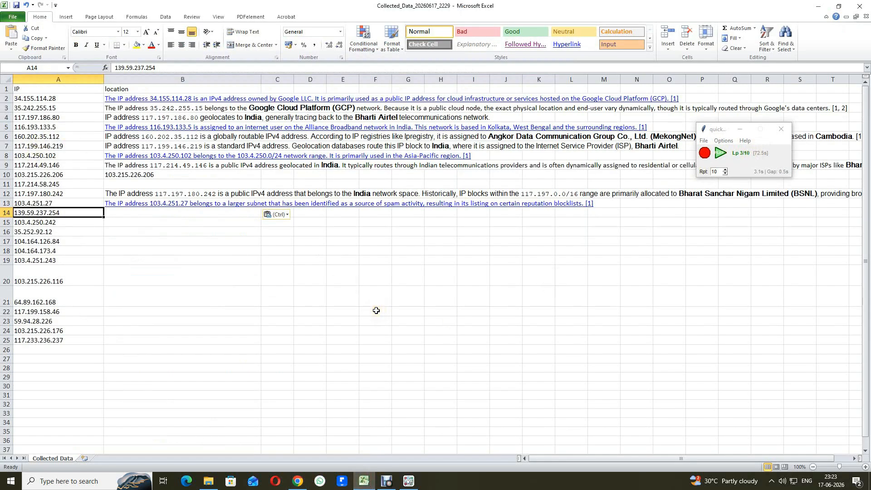
key("ctrl+c")
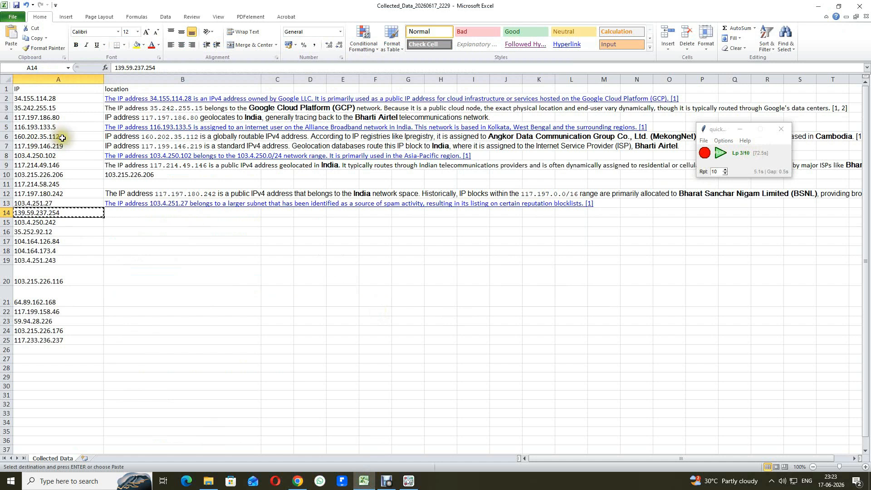
left_click(297, 482)
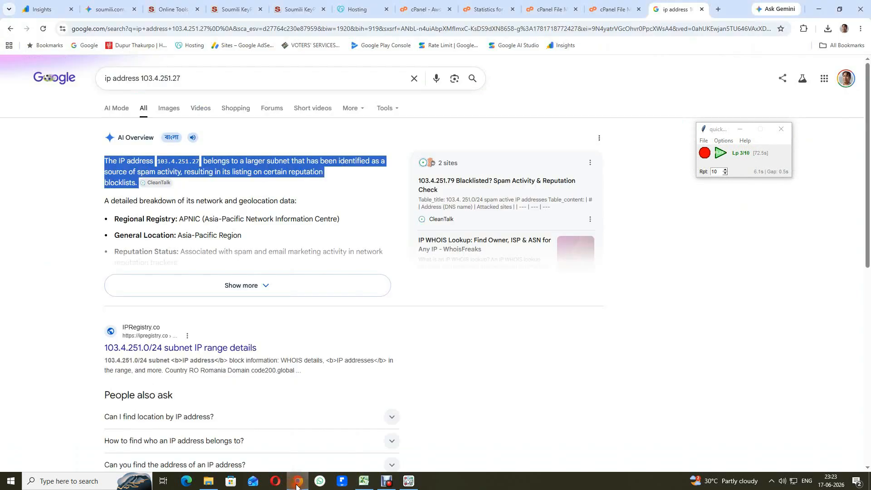
double_click(159, 78)
key("ctrl+v")
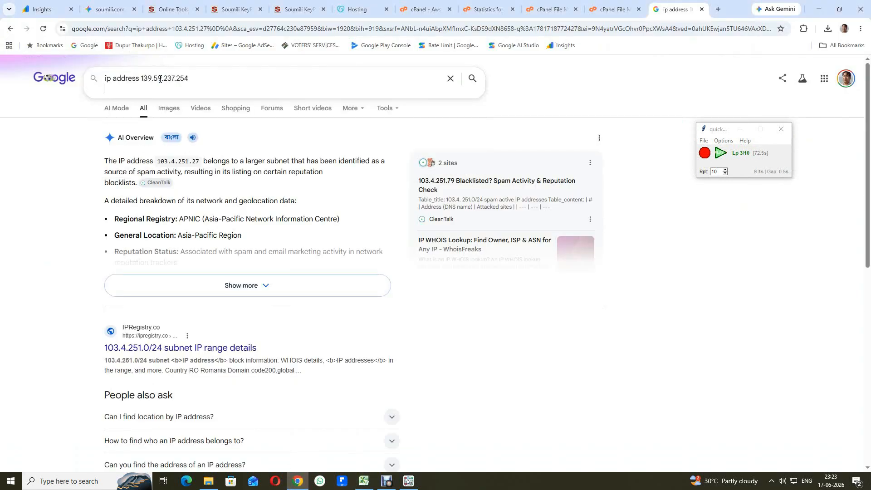
key("Return")
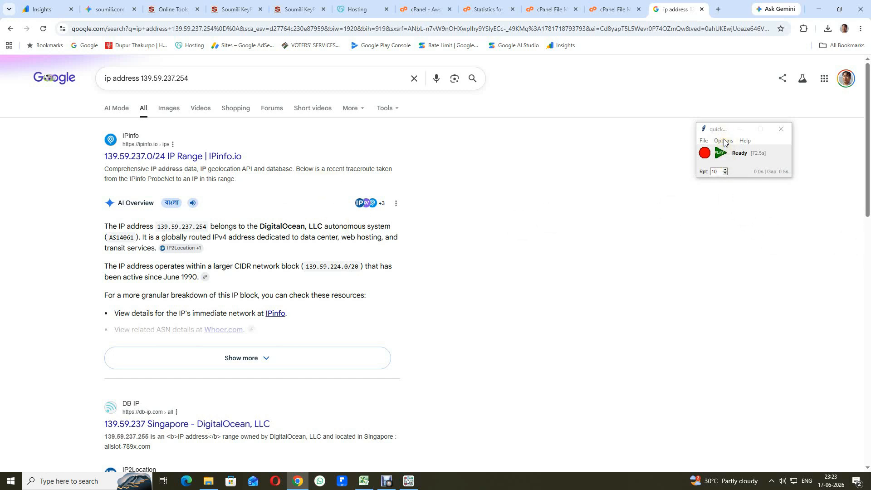
Step: Open QuickClick's Preferences and accept them unchanged with OK
left_click(703, 141)
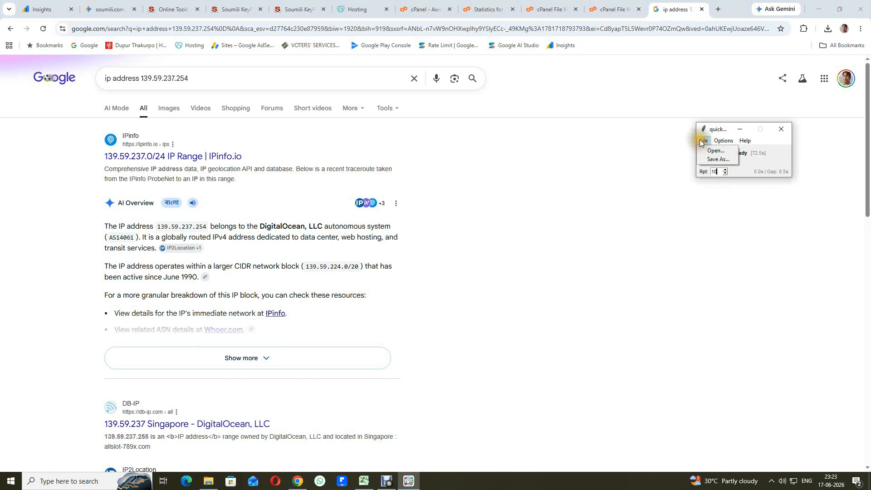
left_click(728, 150)
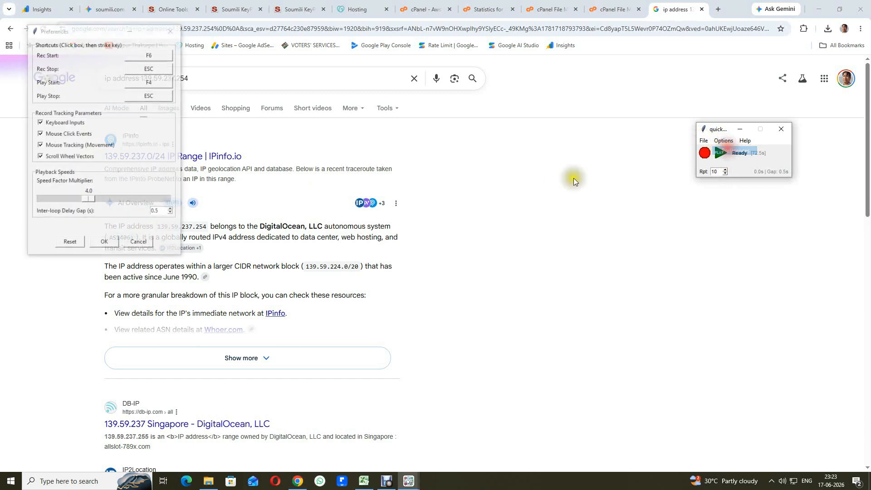
left_click_drag(90, 29, 532, 100)
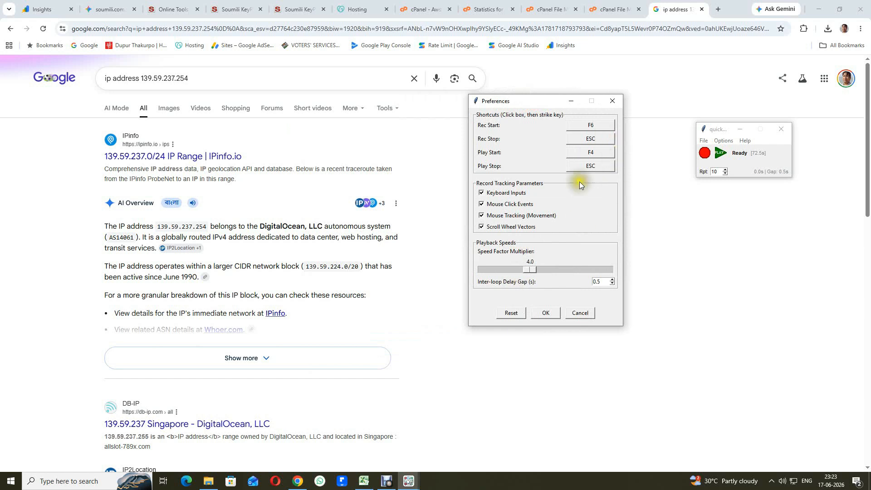
left_click(553, 316)
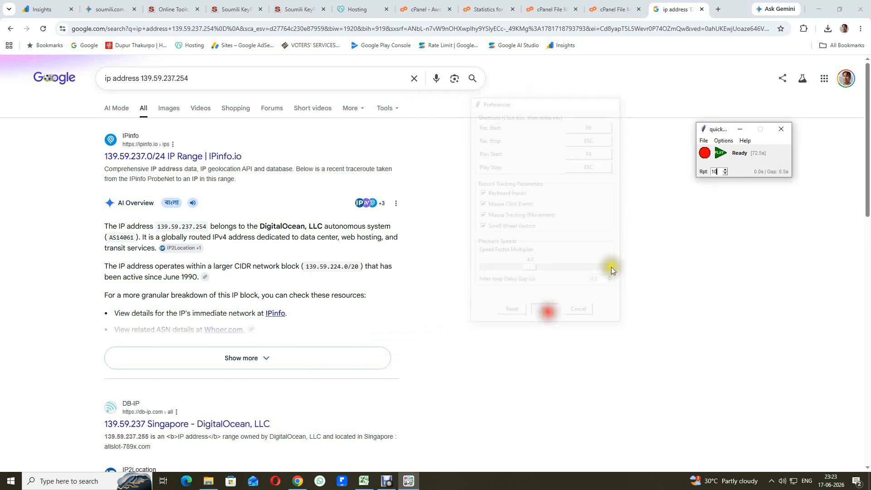
Step: Save the 72.5-second recorded macro as 'test' in Documents
left_click(704, 140)
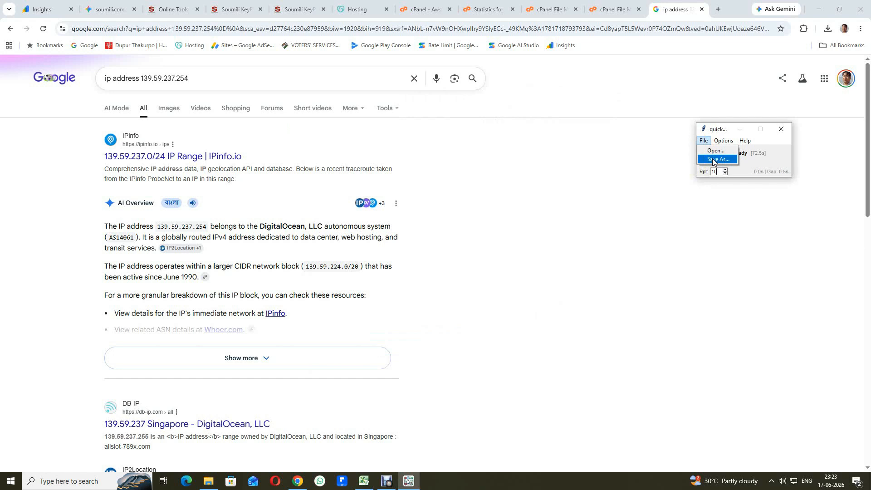
left_click(713, 159)
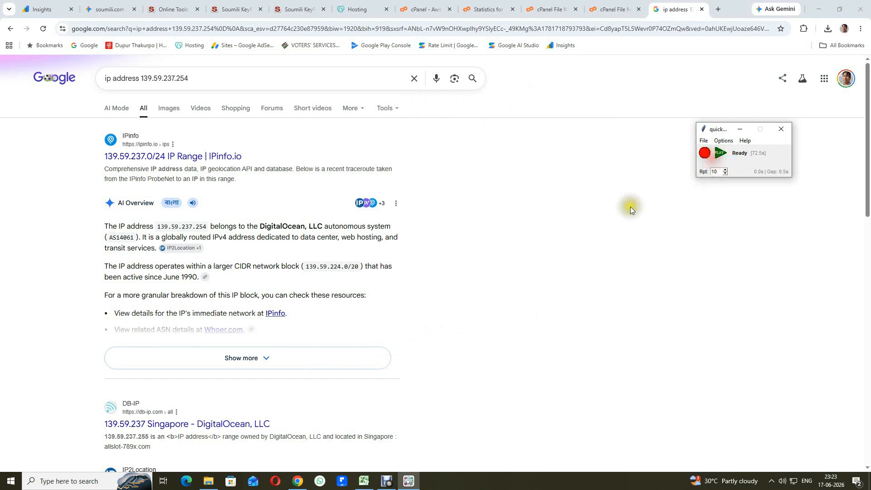
left_click(568, 344)
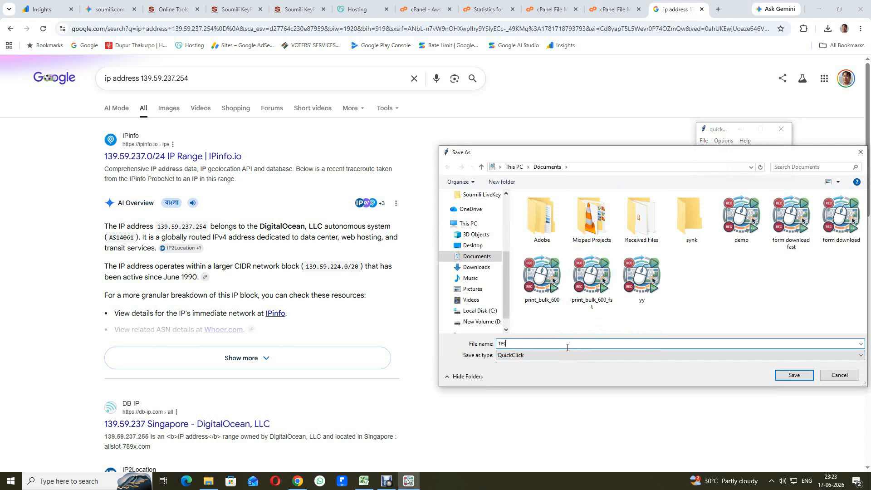
left_click(795, 375)
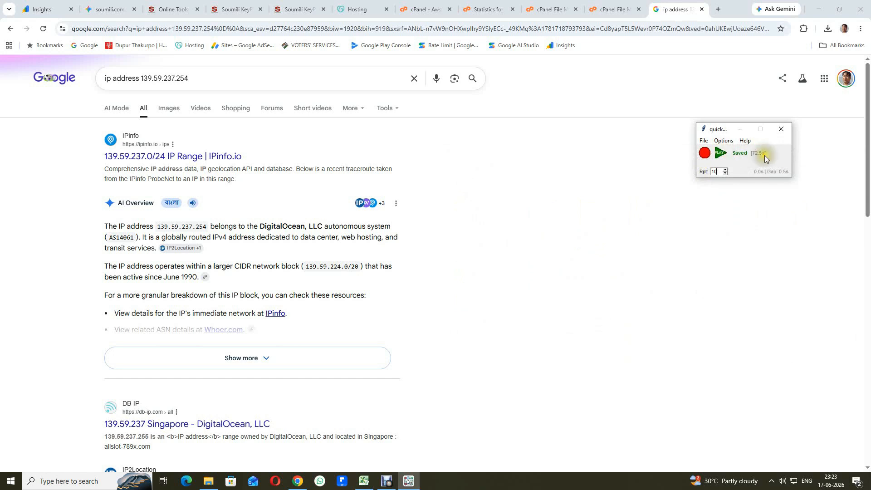
Step: Close QuickClick, minimize Chrome and Excel, and relaunch QuickClick from the desktop
left_click(781, 129)
left_click(820, 8)
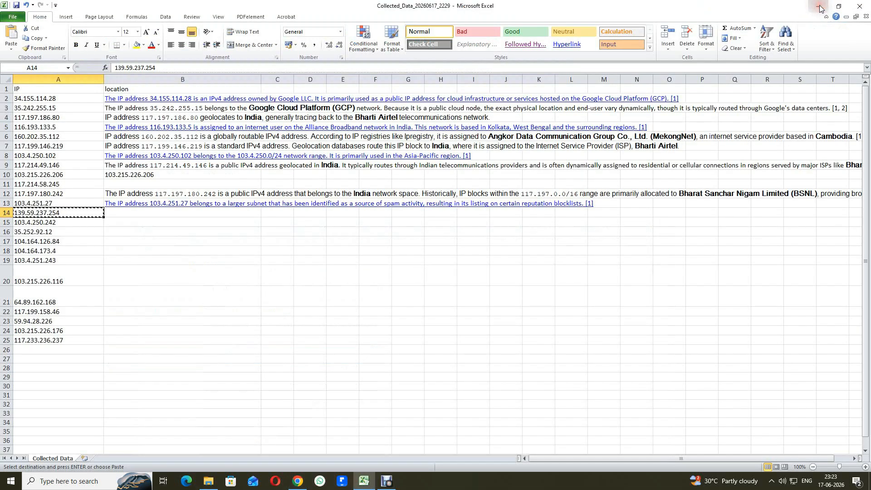
left_click(819, 9)
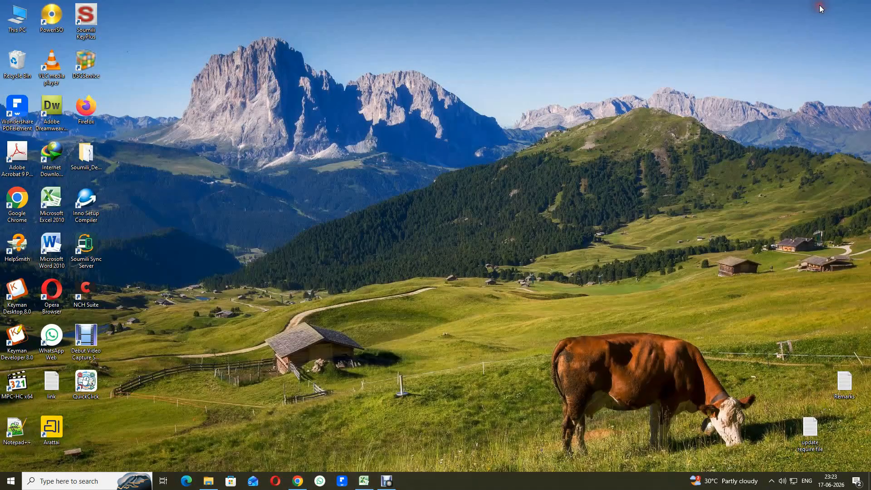
double_click(84, 389)
left_click_drag(105, 54, 747, 110)
Step: Open the saved 'test' macro, loading its 1,976 actions
left_click(701, 123)
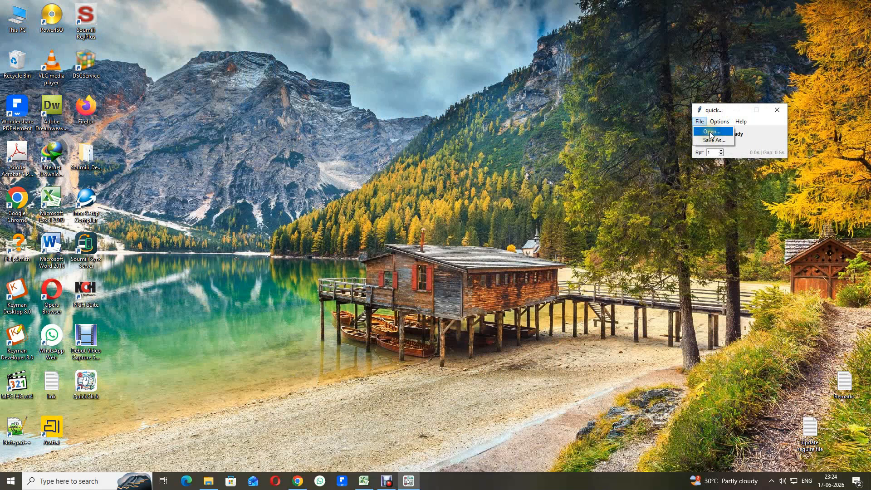
left_click(713, 132)
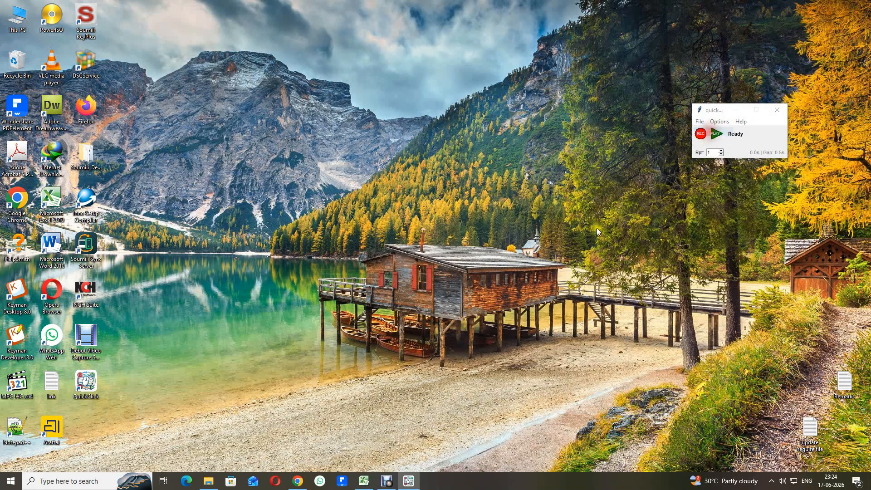
left_click(642, 257)
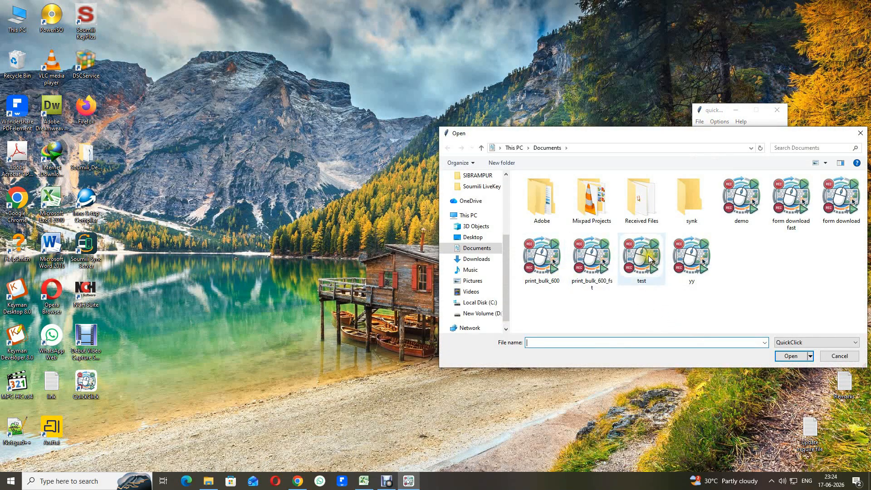
left_click(789, 356)
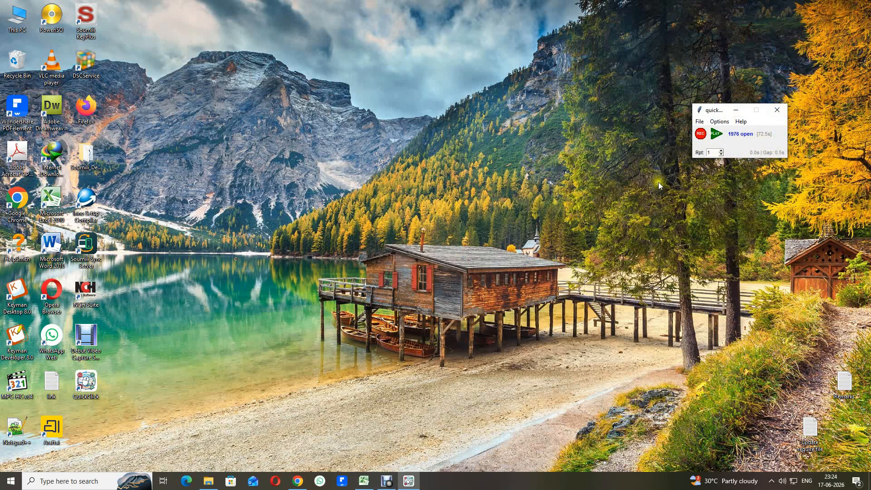
Step: Restore Excel with cell A15 selected, then switch back to Chrome
left_click(364, 481)
left_click(36, 223)
left_click(298, 481)
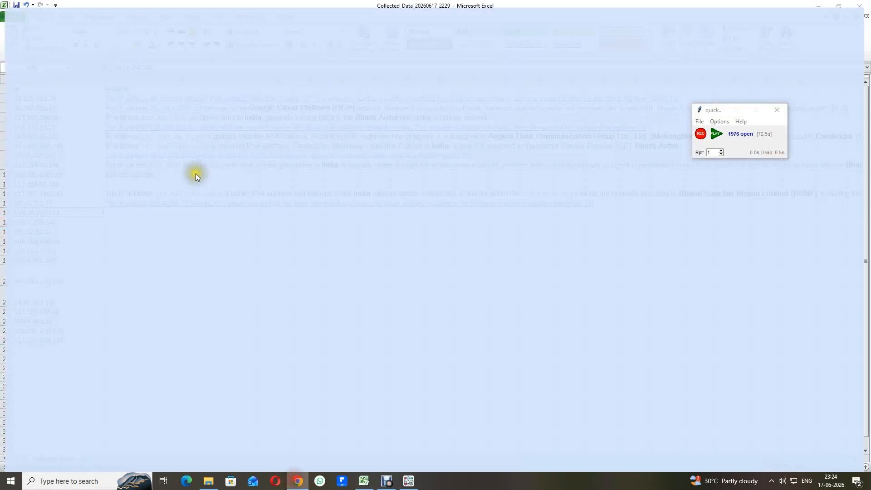
left_click(11, 30)
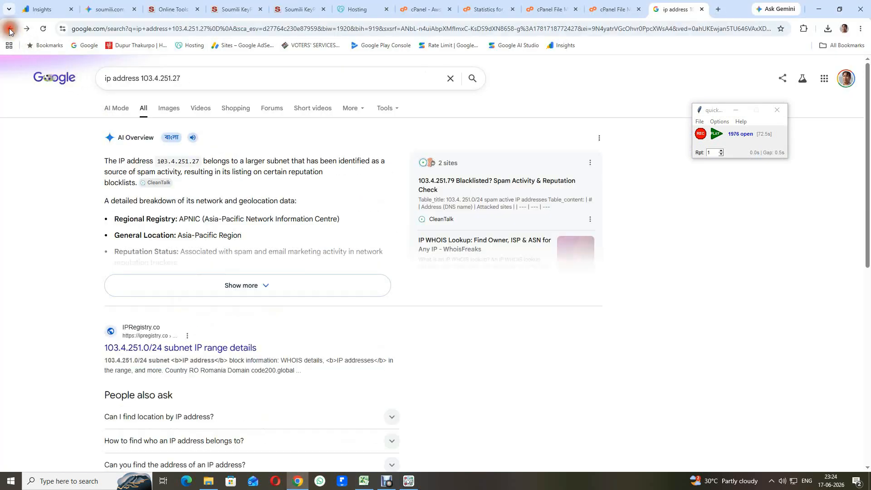
left_click(716, 142)
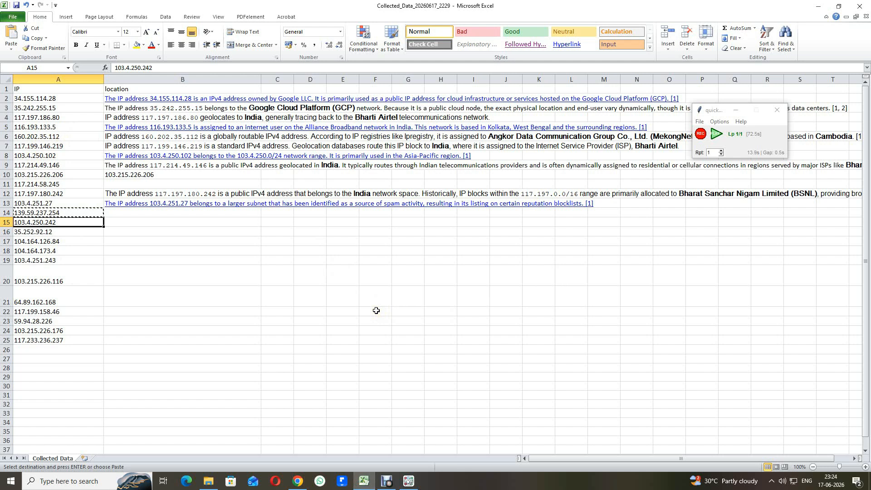
left_click(716, 122)
left_click(724, 132)
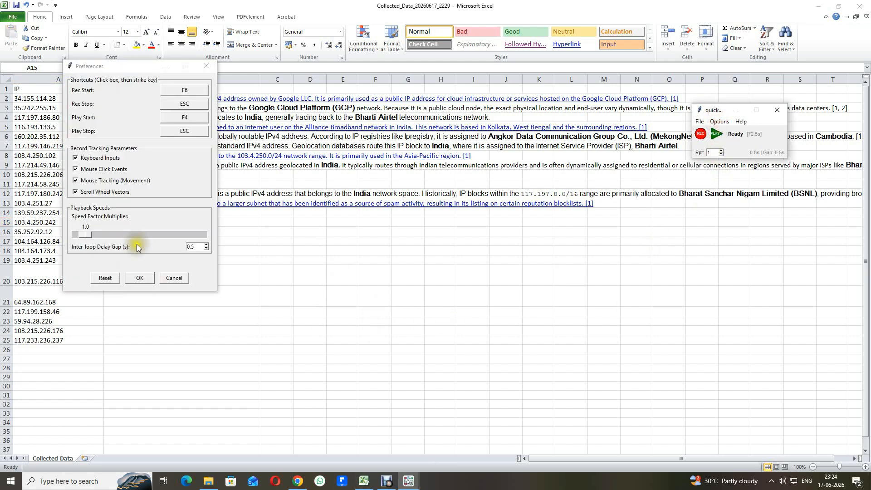
left_click_drag(84, 234, 124, 243)
left_click(140, 278)
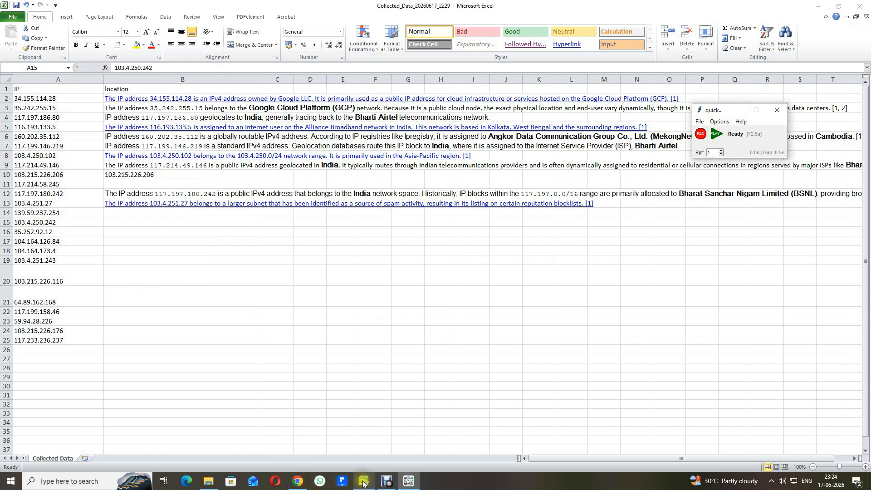
Step: Replay the macro at 4.0 speed over Google, then minimize Chrome and Excel
left_click(293, 483)
left_click(717, 133)
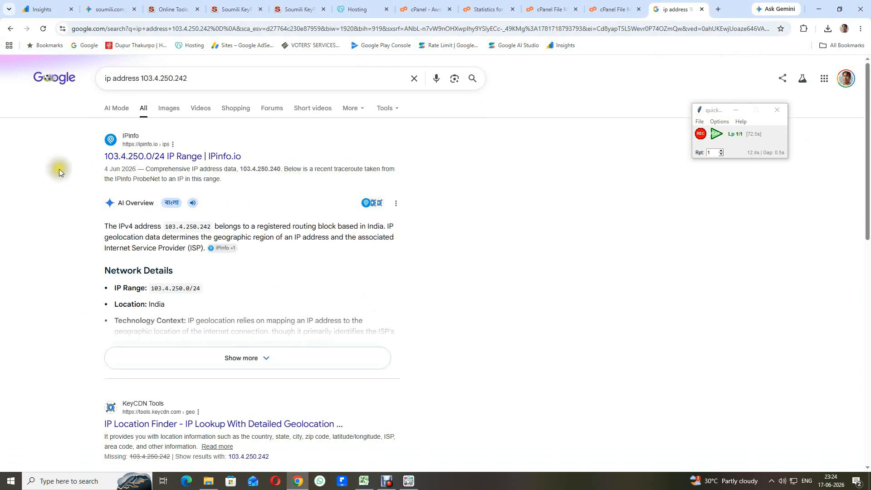
left_click(123, 160)
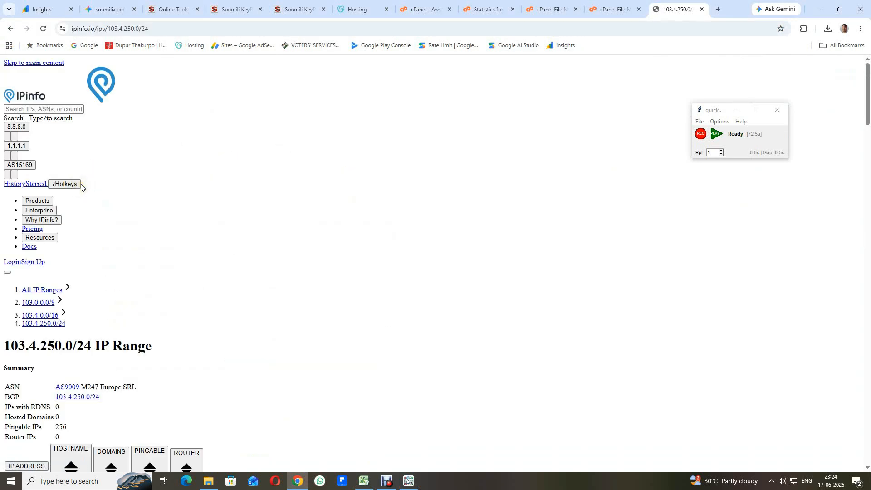
left_click(10, 28)
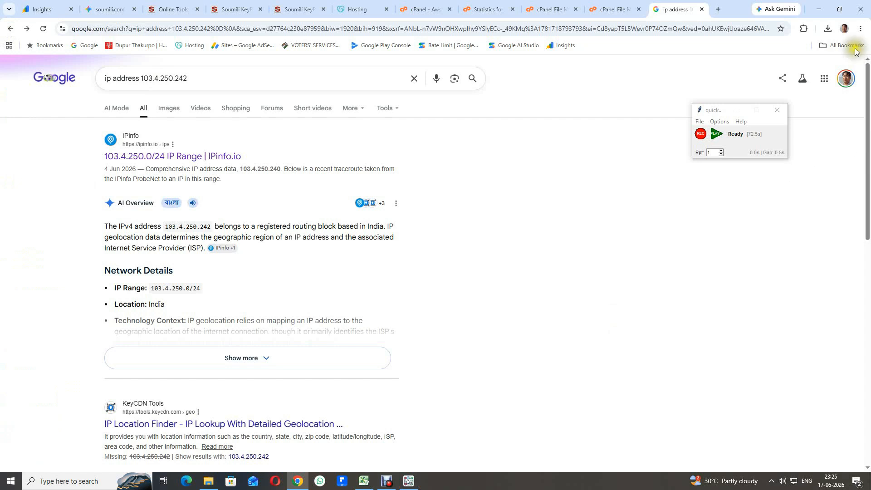
left_click(822, 7)
left_click(822, 8)
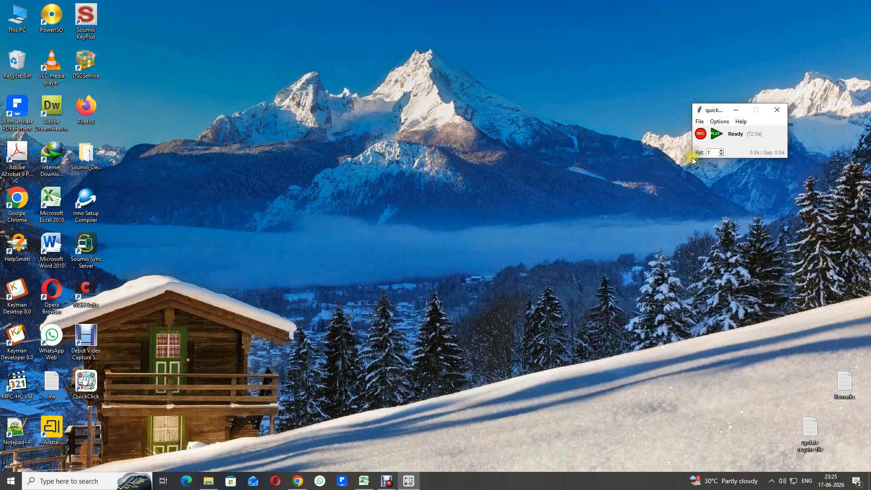
Step: Close QuickClick and trim Chrome's extra tabs down to the Soumili KeyPlus Hub page
left_click(777, 113)
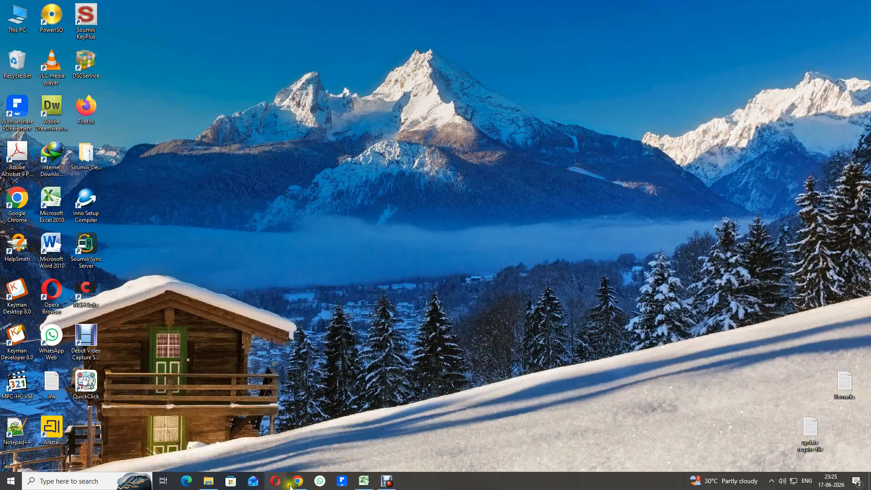
left_click(298, 481)
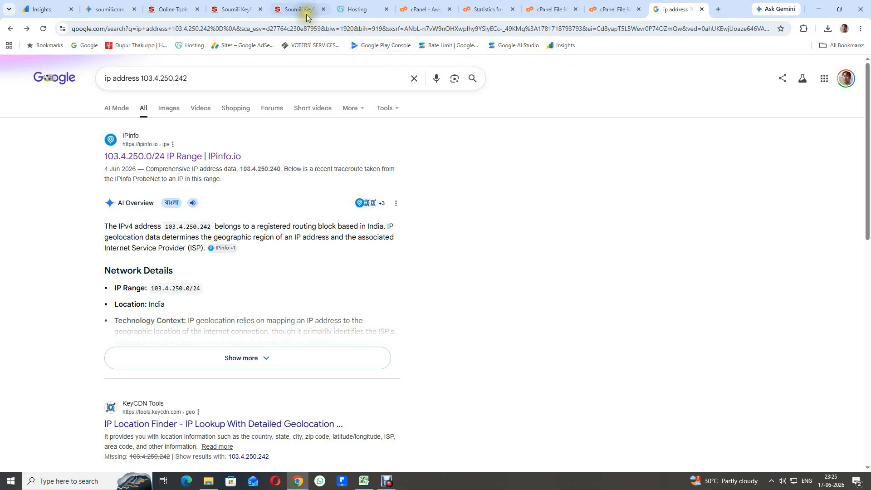
left_click(301, 10)
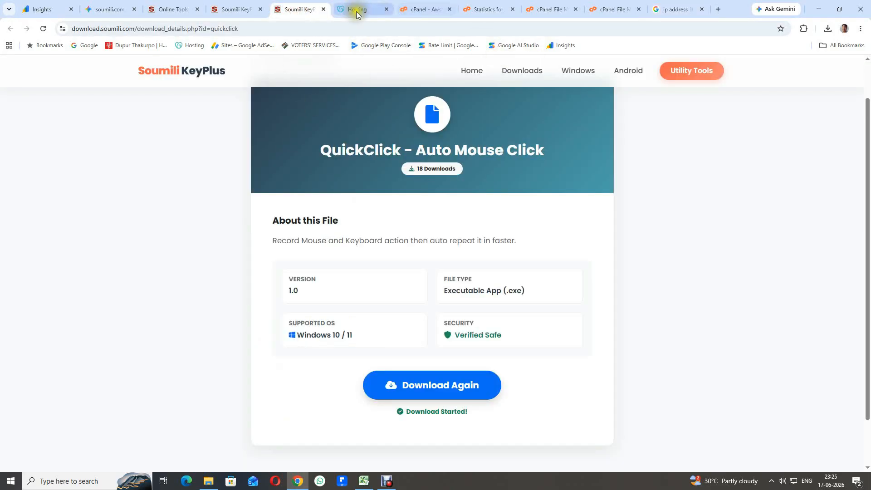
left_click(323, 9)
left_click(231, 13)
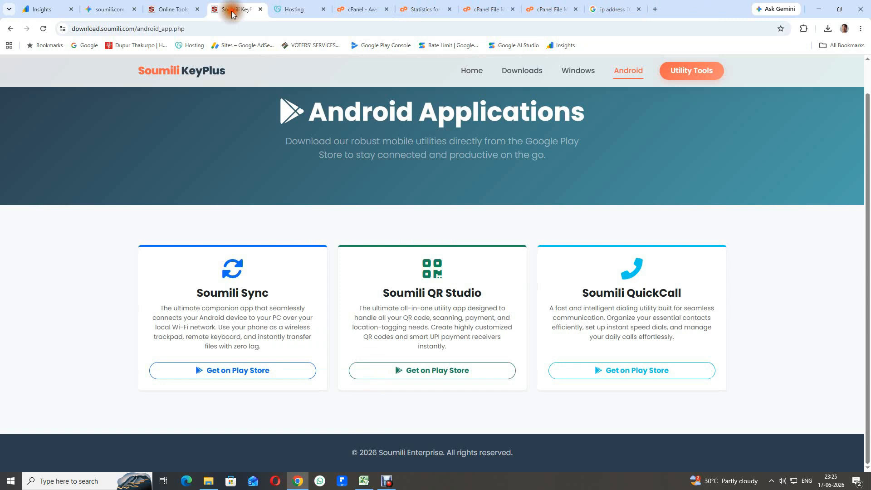
left_click(260, 10)
left_click(174, 11)
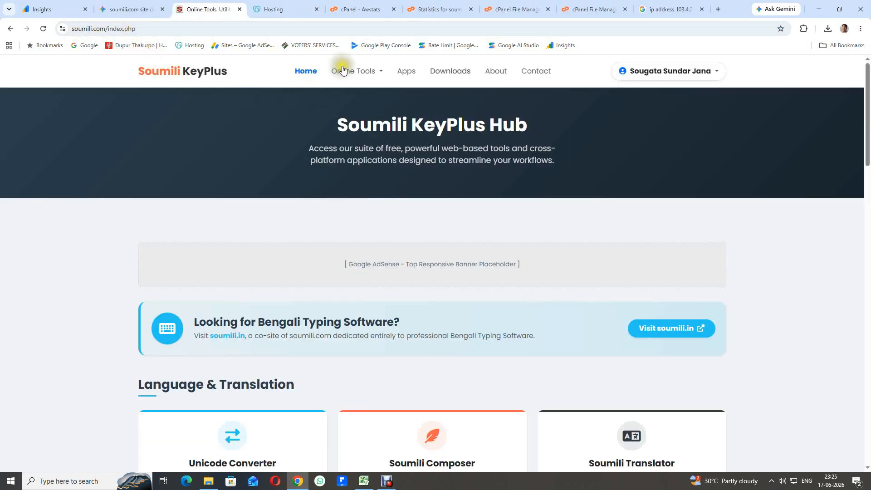
Step: Download QuickClick again from download.soumili.com's Windows software QuickClick details page
left_click(448, 71)
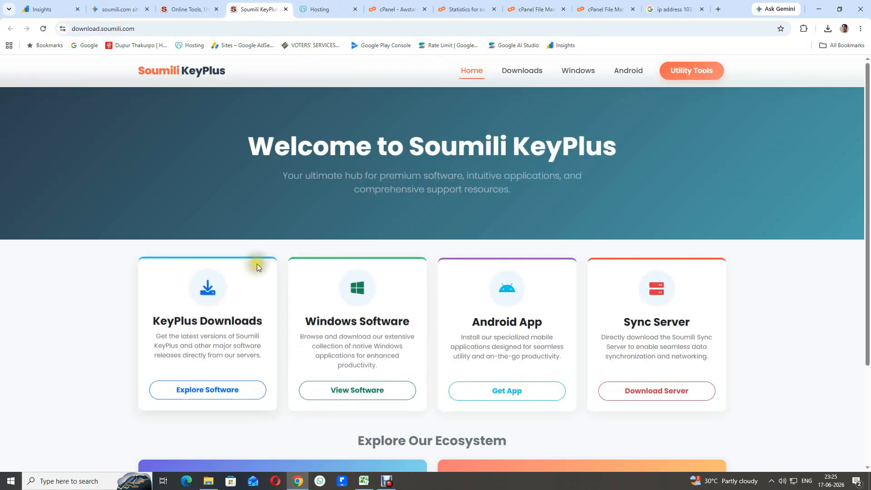
scroll(258, 350, "down", 2)
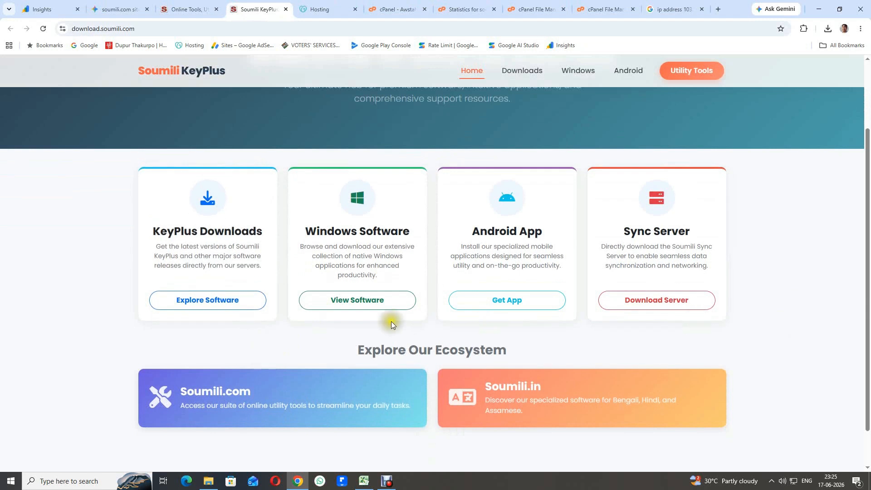
left_click(357, 300)
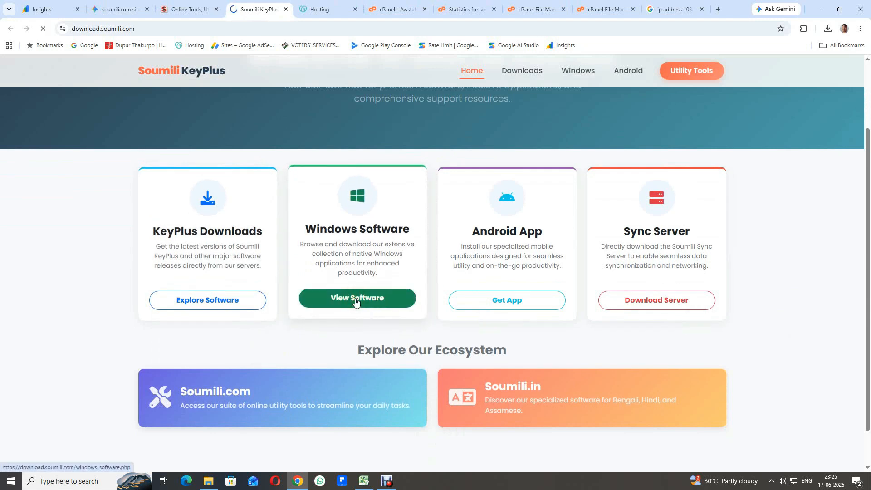
scroll(388, 302, "down", 2)
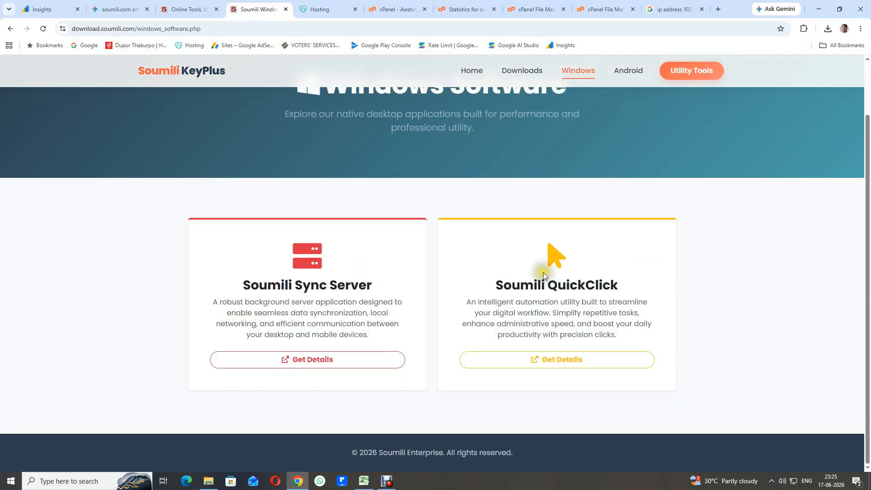
left_click(562, 364)
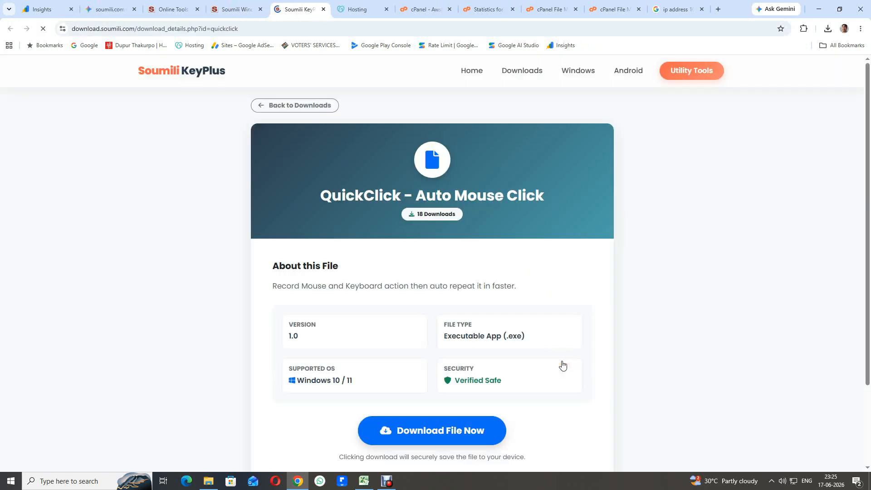
scroll(465, 197, "down", 3)
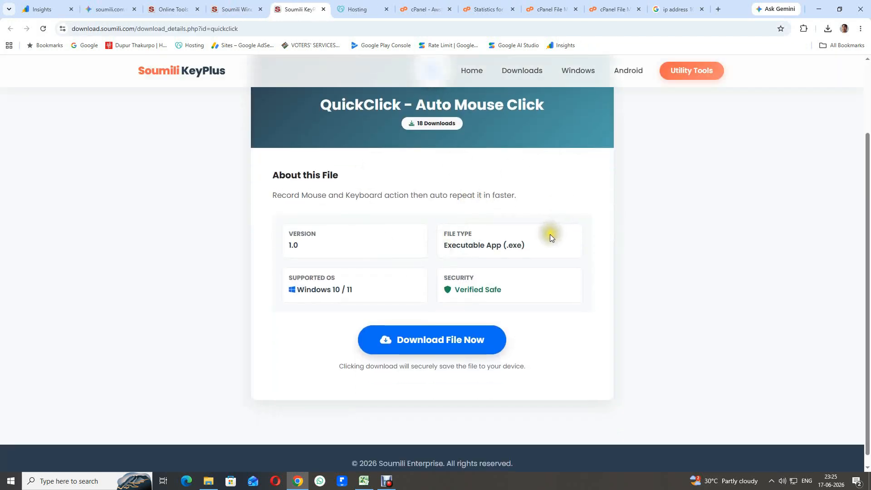
scroll(550, 234, "up", 3)
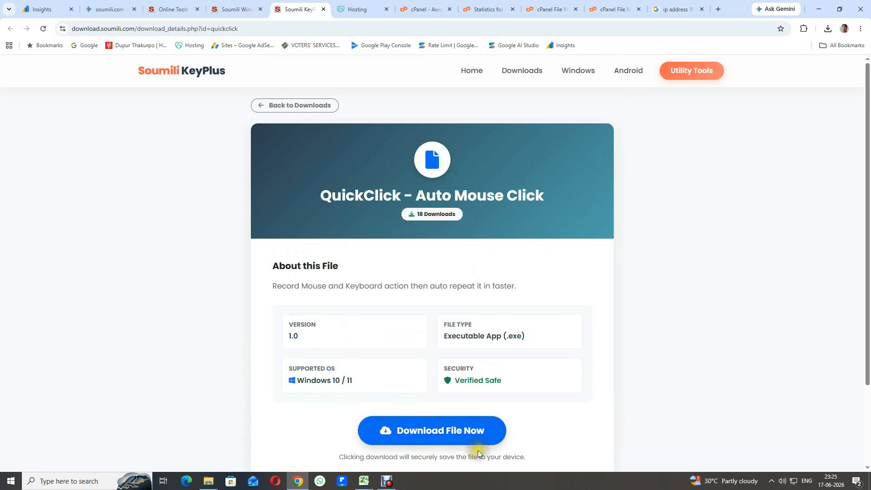
left_click(435, 433)
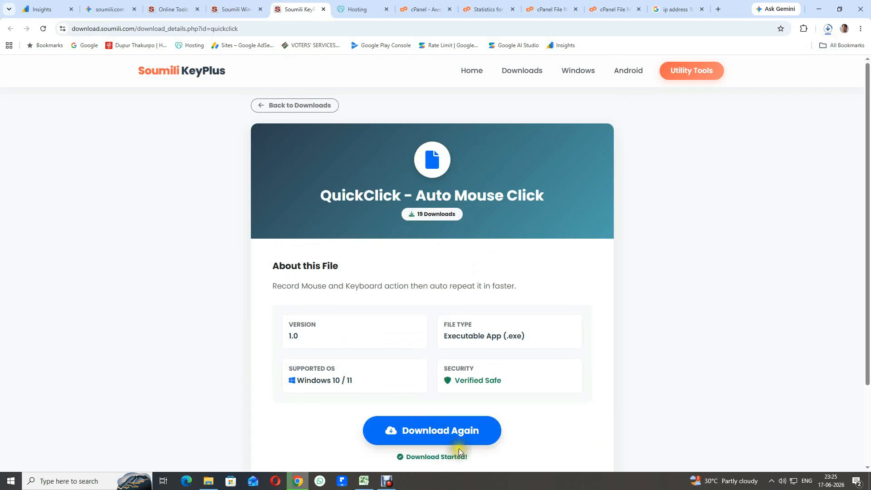
Step: Show QuickClick (3).exe in its folder, then minimize Chrome and refresh the desktop
left_click(828, 29)
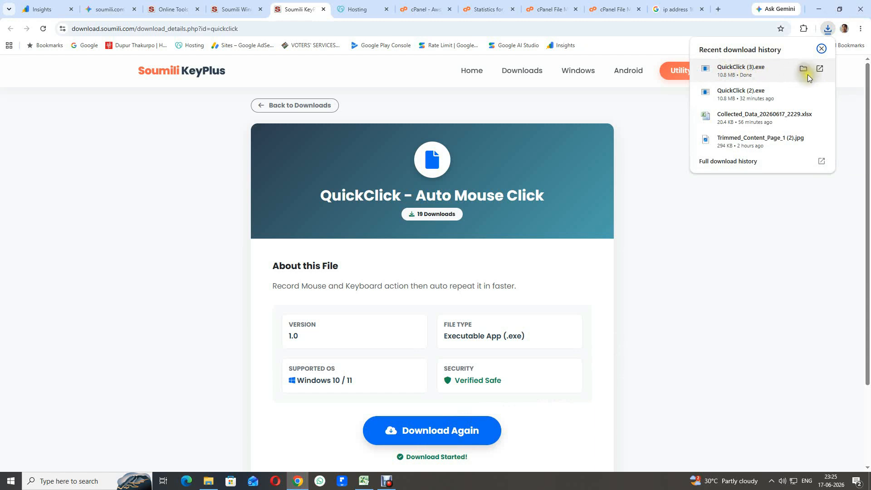
left_click(804, 69)
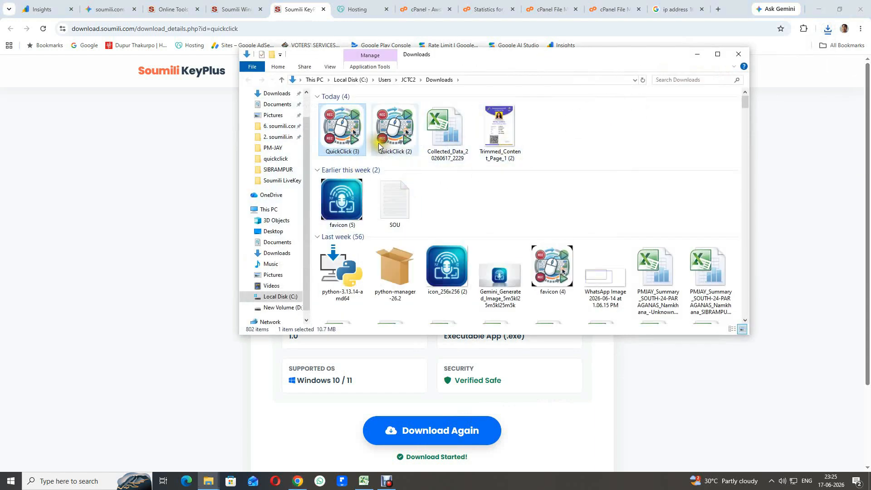
left_click(739, 55)
left_click(819, 8)
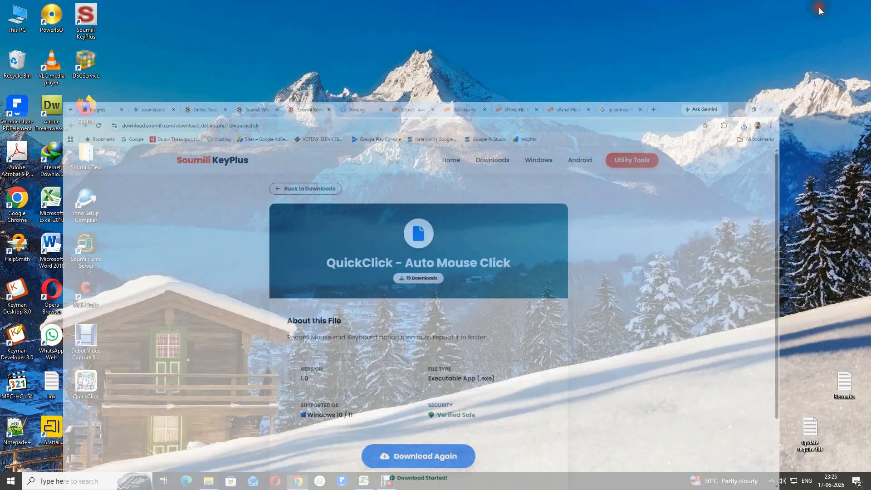
right_click(421, 183)
left_click(450, 212)
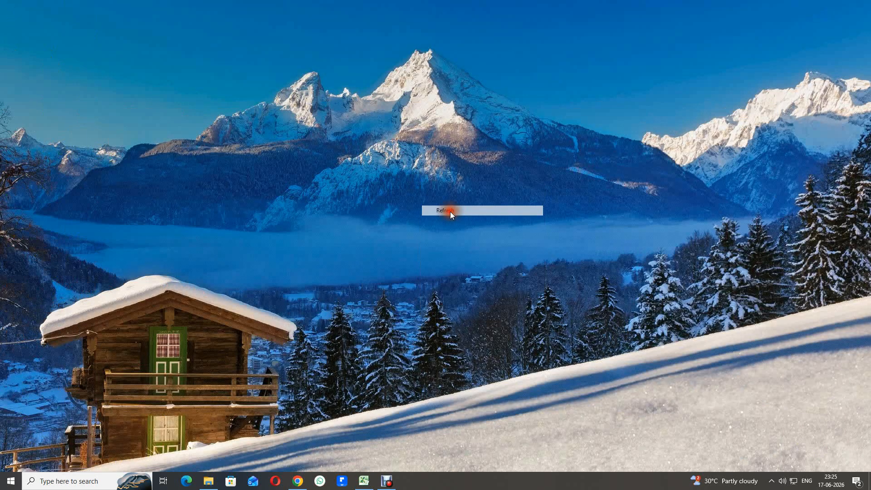